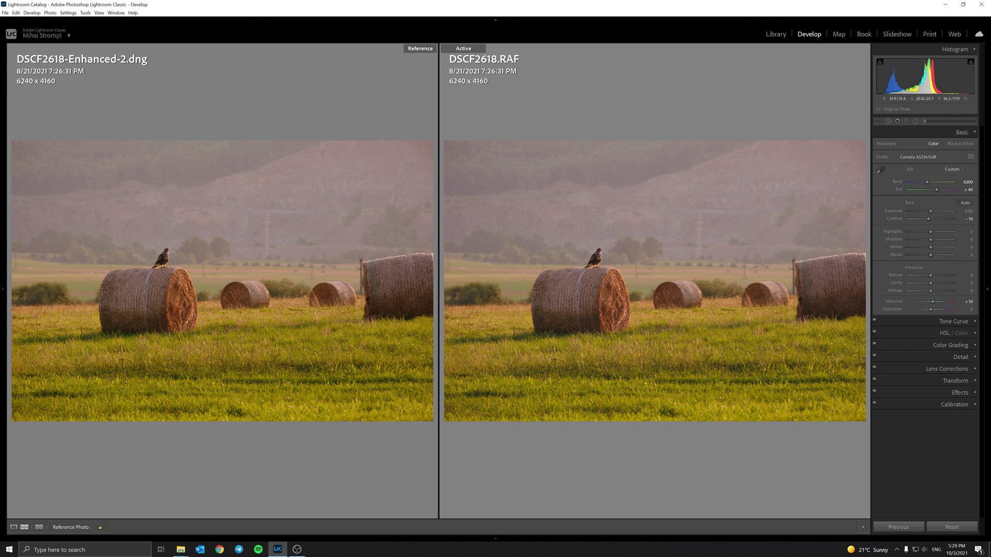
{"action": "left_click", "coordinate": [602, 300]}
{"action": "key", "text": "ctrl+minus"}
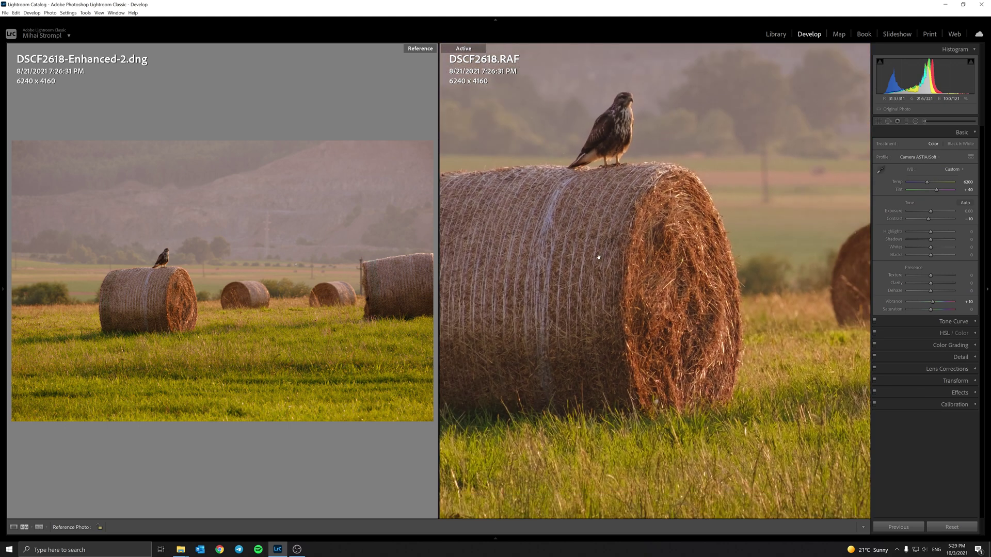
{"action": "mouse_move", "coordinate": [605, 315]}
{"action": "left_mouse_down"}
{"action": "mouse_move", "coordinate": [537, 283]}
{"action": "mouse_move", "coordinate": [520, 294]}
{"action": "mouse_move", "coordinate": [578, 319]}
{"action": "mouse_move", "coordinate": [603, 316]}
{"action": "left_mouse_up"}
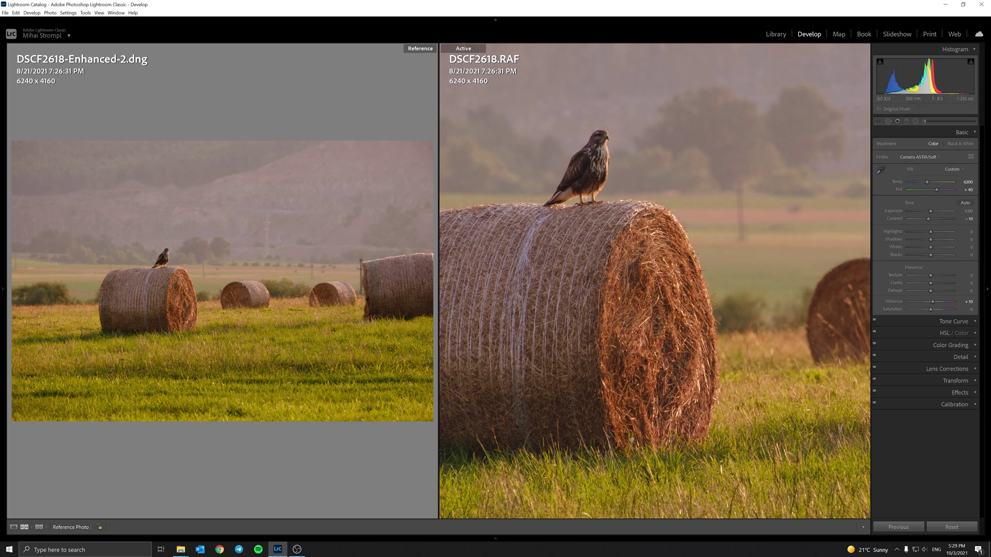
{"action": "left_click", "coordinate": [160, 292]}
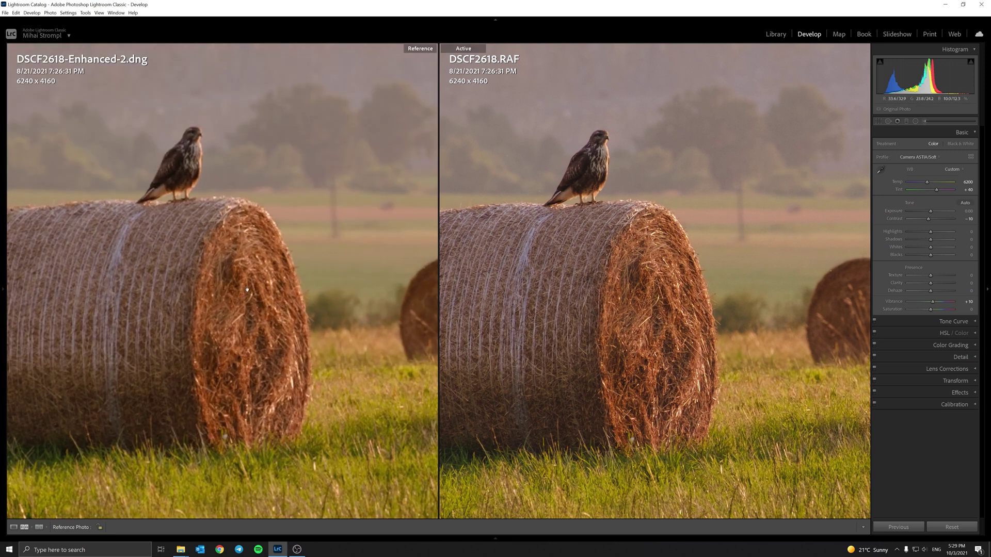
{"action": "left_click_drag", "start_coordinate": [213, 313], "coordinate": [215, 308]}
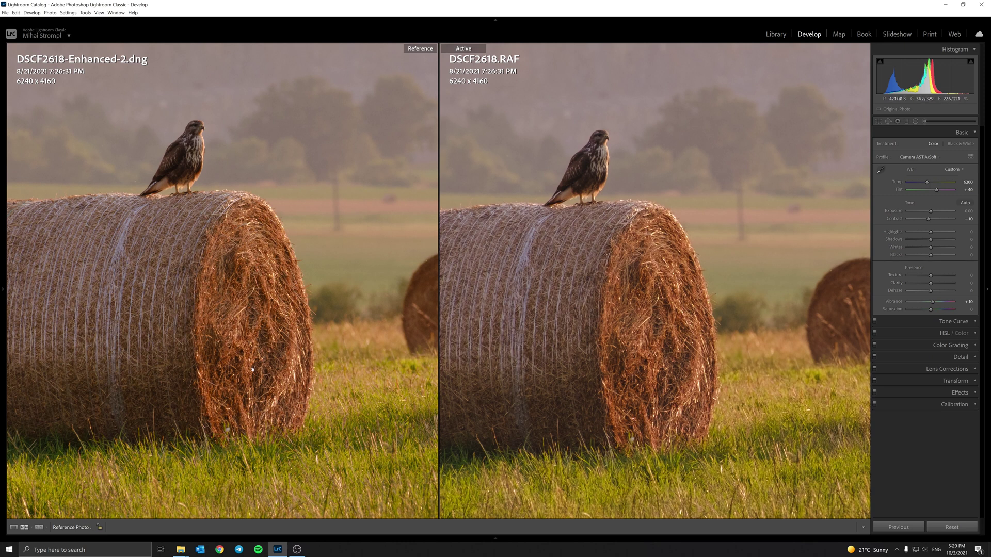
{"action": "scroll", "coordinate": [208, 147], "scroll_direction": "up", "scroll_amount": 5}
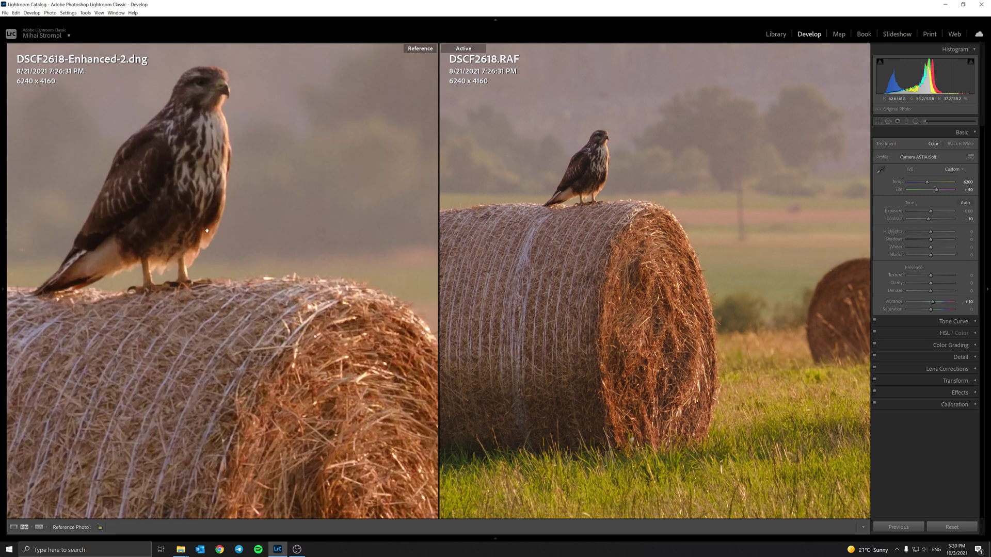
{"action": "scroll", "coordinate": [585, 192], "scroll_direction": "up", "scroll_amount": 8}
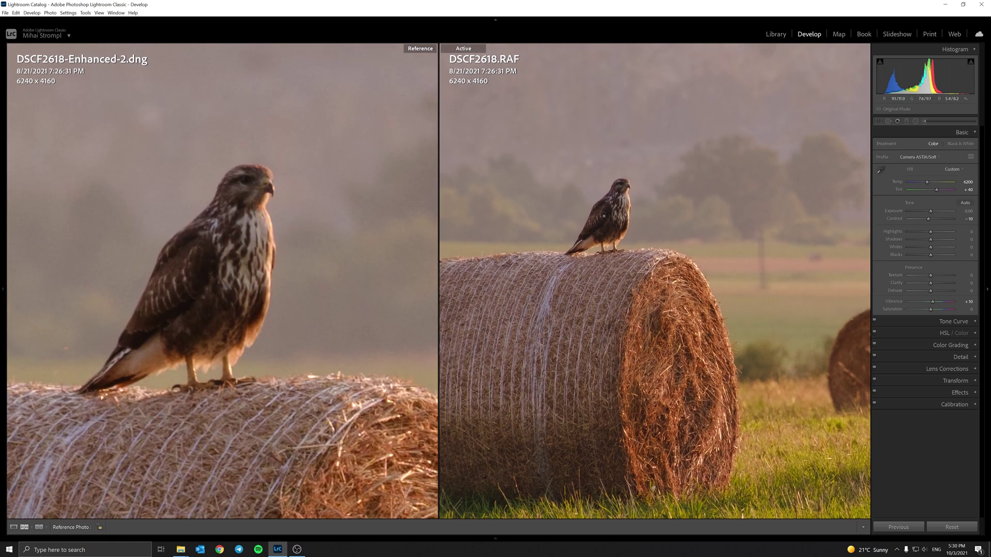
{"action": "scroll", "coordinate": [585, 193], "scroll_direction": "down", "scroll_amount": 10}
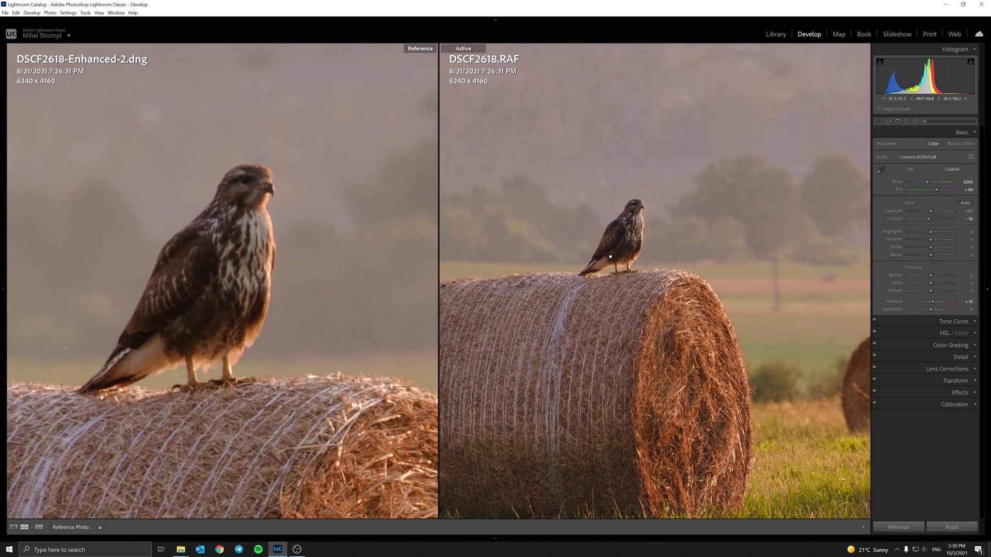
{"action": "scroll", "coordinate": [614, 251], "scroll_direction": "up", "scroll_amount": 4}
{"action": "scroll", "coordinate": [666, 310], "scroll_direction": "up", "scroll_amount": 2}
{"action": "scroll", "coordinate": [666, 310], "scroll_direction": "down", "scroll_amount": 5}
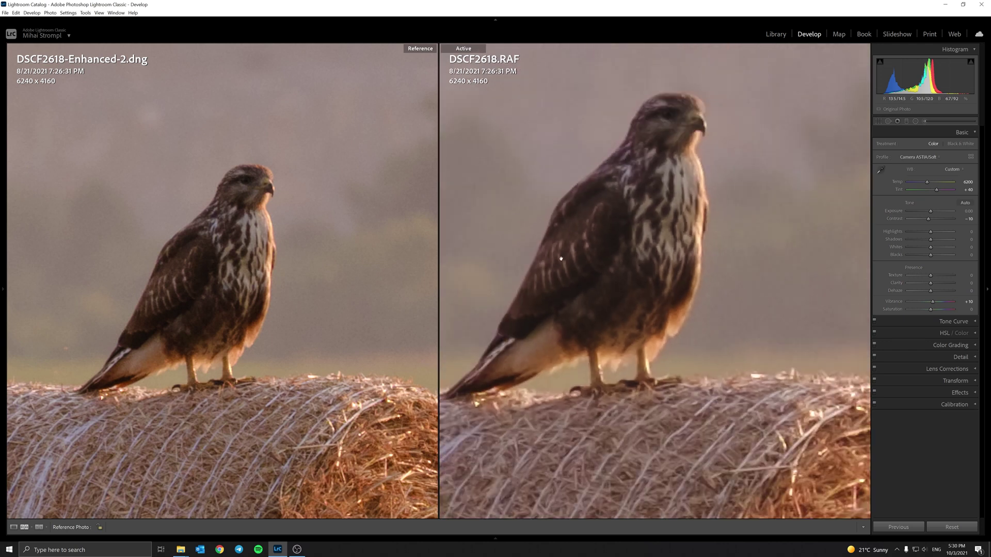
{"action": "scroll", "coordinate": [612, 303], "scroll_direction": "up", "scroll_amount": 1}
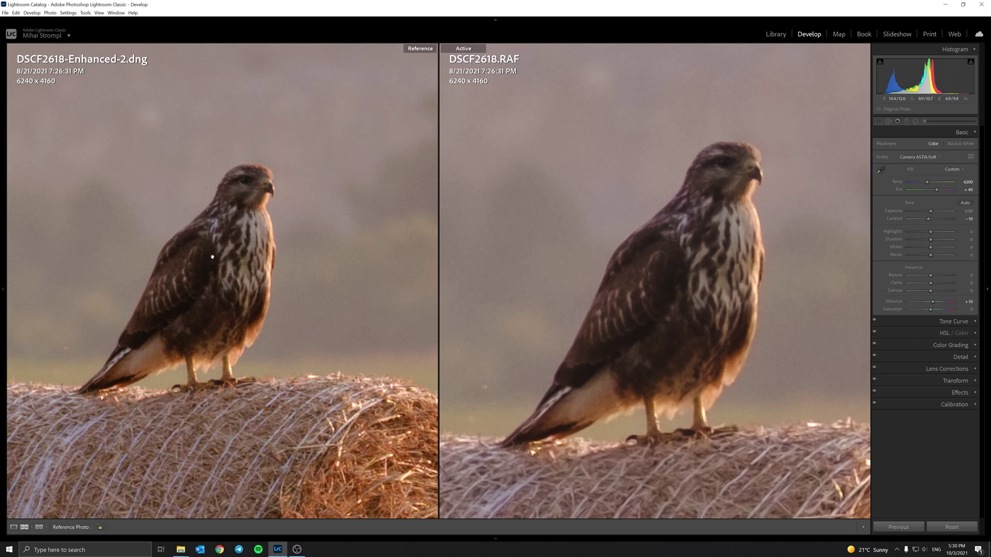
{"action": "left_click_drag", "start_coordinate": [212, 257], "coordinate": [215, 259]}
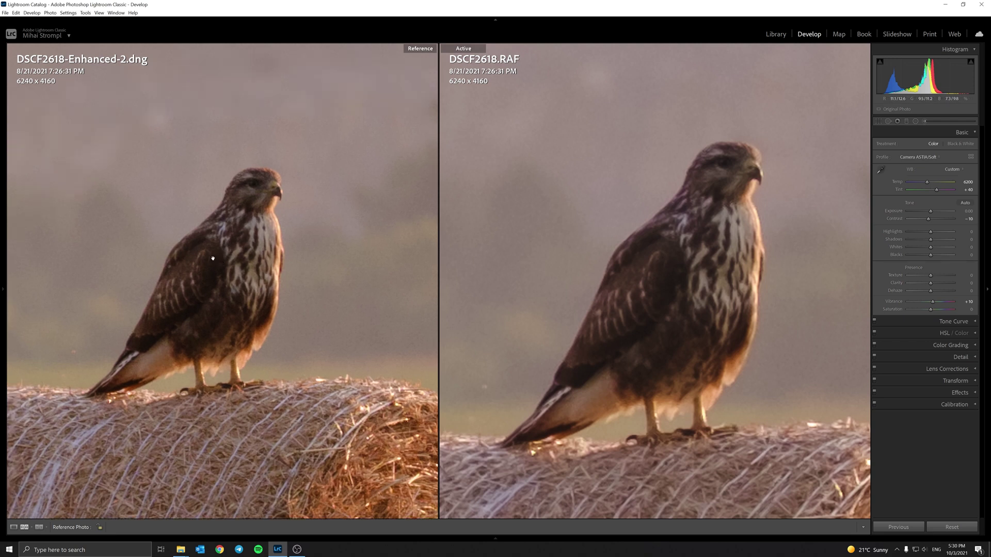
{"action": "key", "text": "ctrl+equal"}
{"action": "mouse_move", "coordinate": [208, 259]}
{"action": "left_mouse_down"}
{"action": "mouse_move", "coordinate": [204, 250]}
{"action": "mouse_move", "coordinate": [219, 245]}
{"action": "left_mouse_up"}
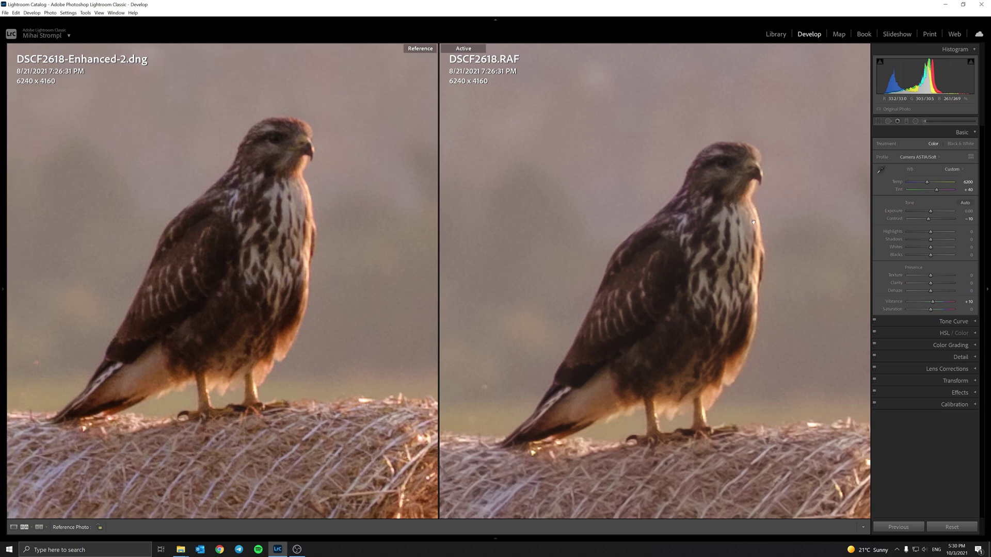
{"action": "left_click_drag", "start_coordinate": [667, 171], "coordinate": [662, 162]}
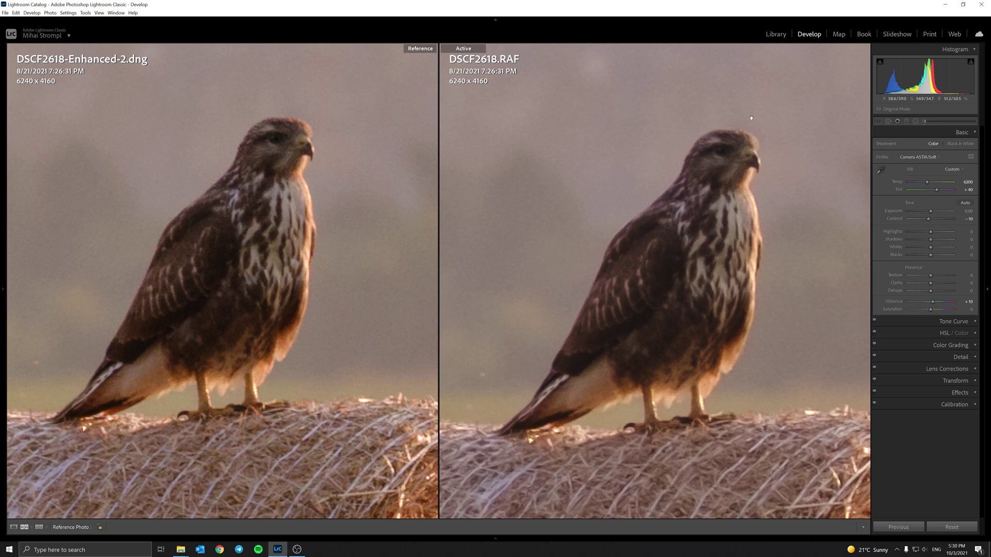
{"action": "left_click", "coordinate": [584, 282]}
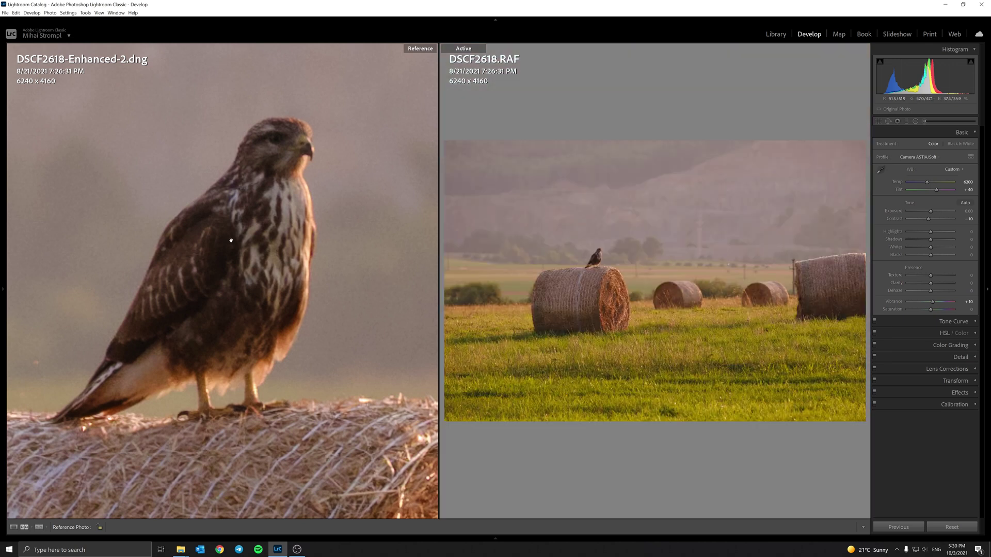
{"action": "key", "text": "ctrl+minus"}
{"action": "key", "text": "ctrl+minus"}
{"action": "mouse_move", "coordinate": [362, 539]}
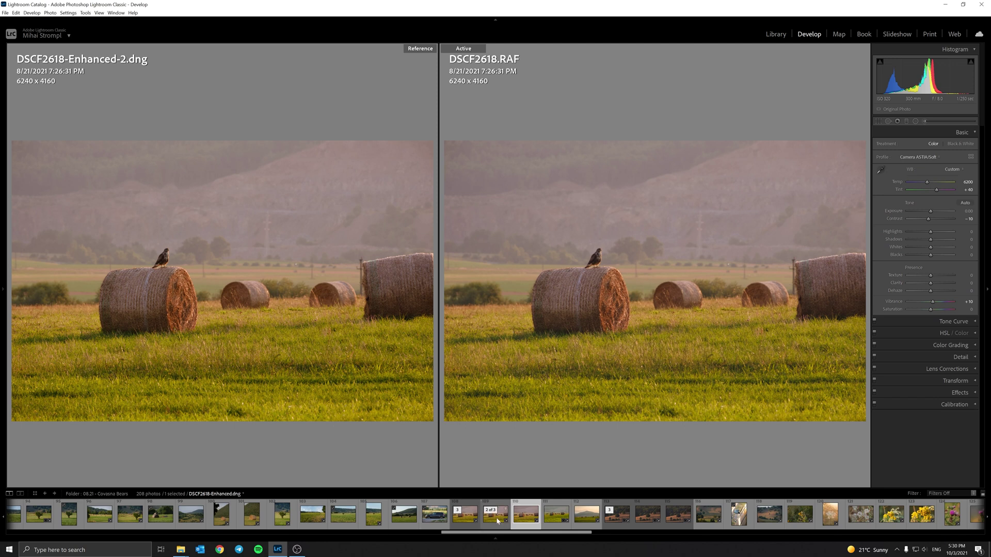
Set DSCF2618-Enhanced.dng as reference and compare it with the RAF at 1:1 on the hay bale.
{"action": "left_click_drag", "start_coordinate": [496, 517], "coordinate": [217, 195]}
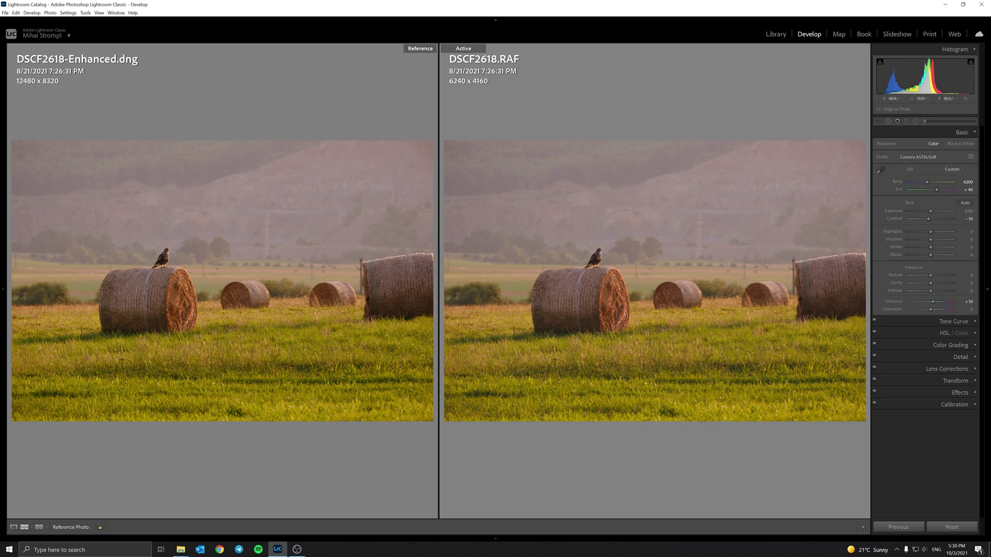
{"action": "left_click", "coordinate": [611, 297]}
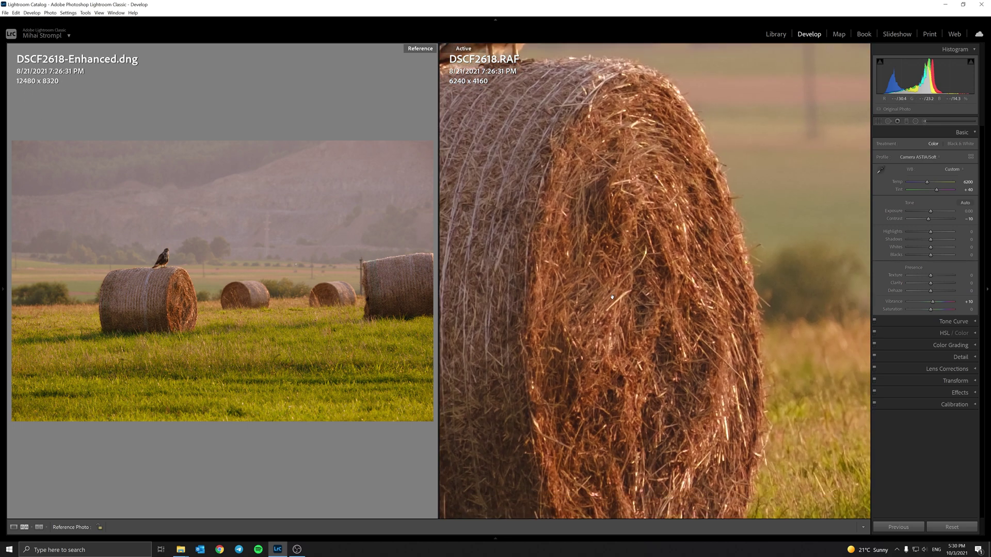
{"action": "left_click", "coordinate": [179, 306]}
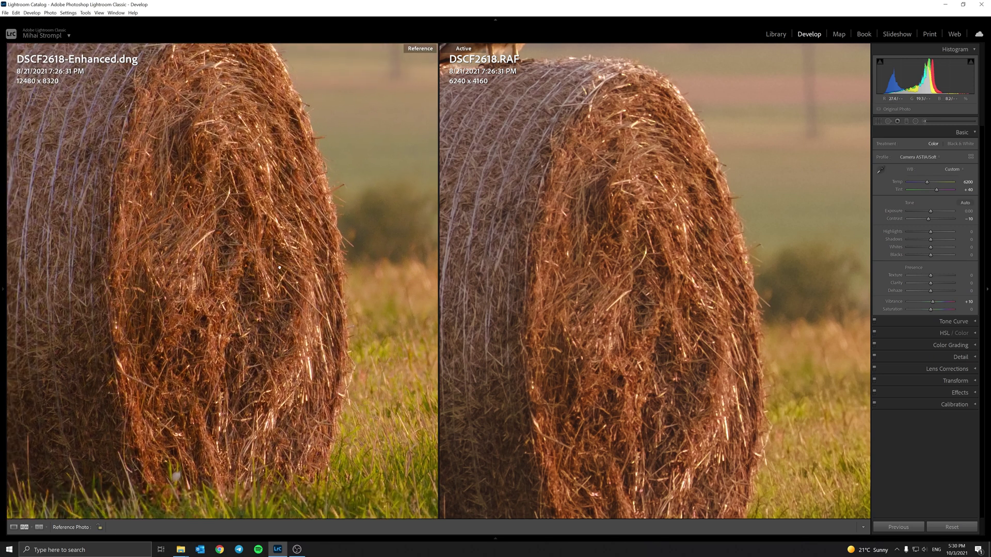
{"action": "left_click_drag", "start_coordinate": [278, 302], "coordinate": [273, 323]}
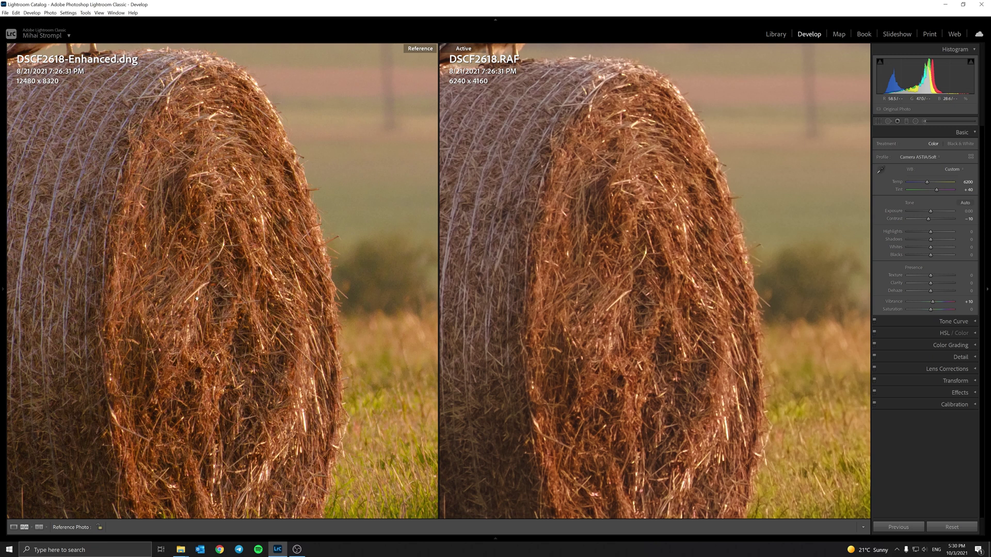
Zoom both photos back out to show the hawk, leaving the Enhanced DNG fitted alone.
{"action": "left_click", "coordinate": [162, 156]}
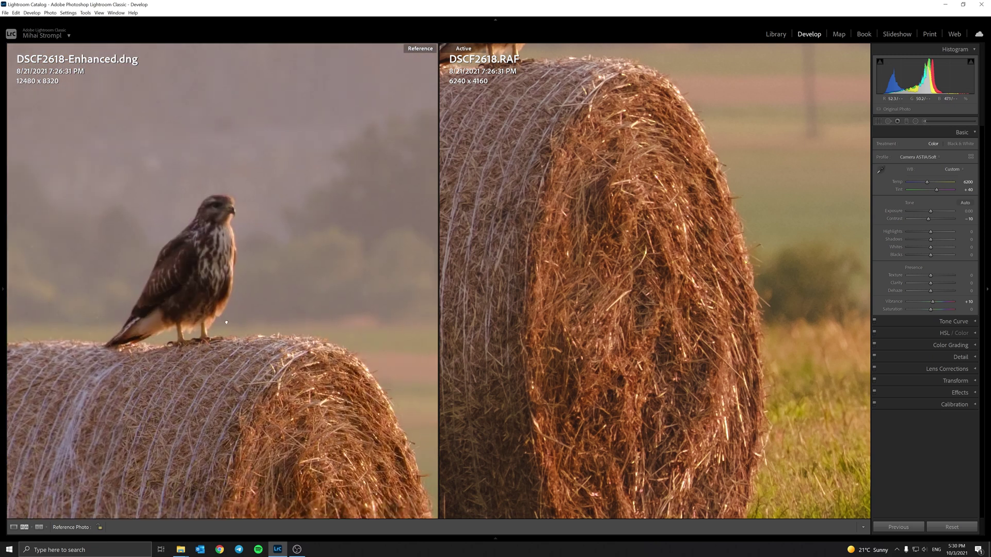
{"action": "left_click", "coordinate": [680, 416]}
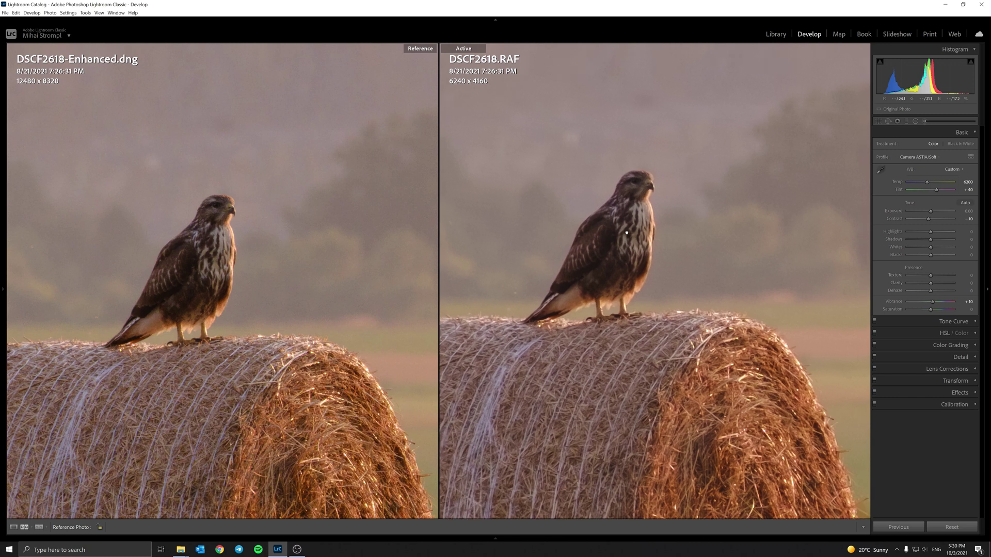
{"action": "scroll", "coordinate": [603, 232], "scroll_direction": "up", "scroll_amount": 5}
{"action": "scroll", "coordinate": [300, 232], "scroll_direction": "up", "scroll_amount": 2}
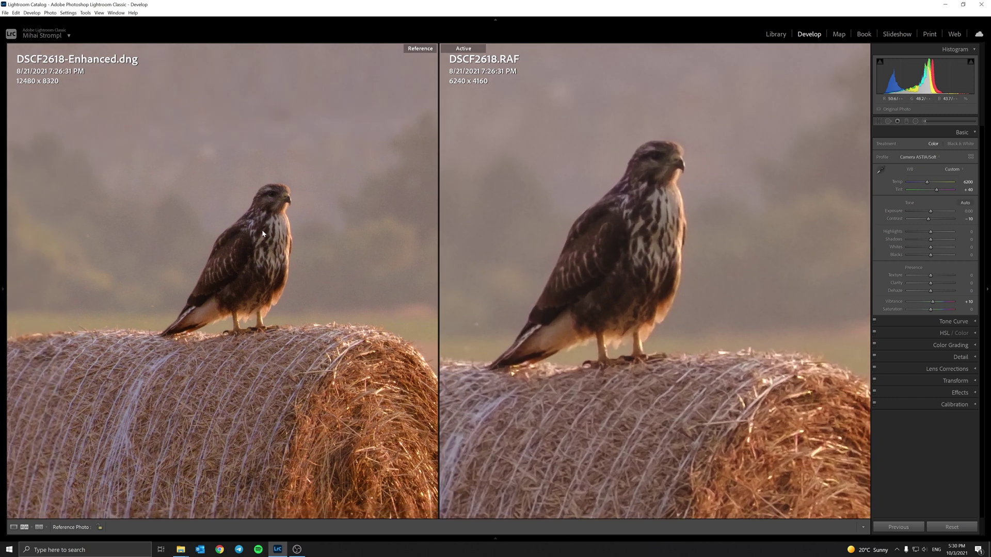
{"action": "scroll", "coordinate": [233, 236], "scroll_direction": "up", "scroll_amount": 3}
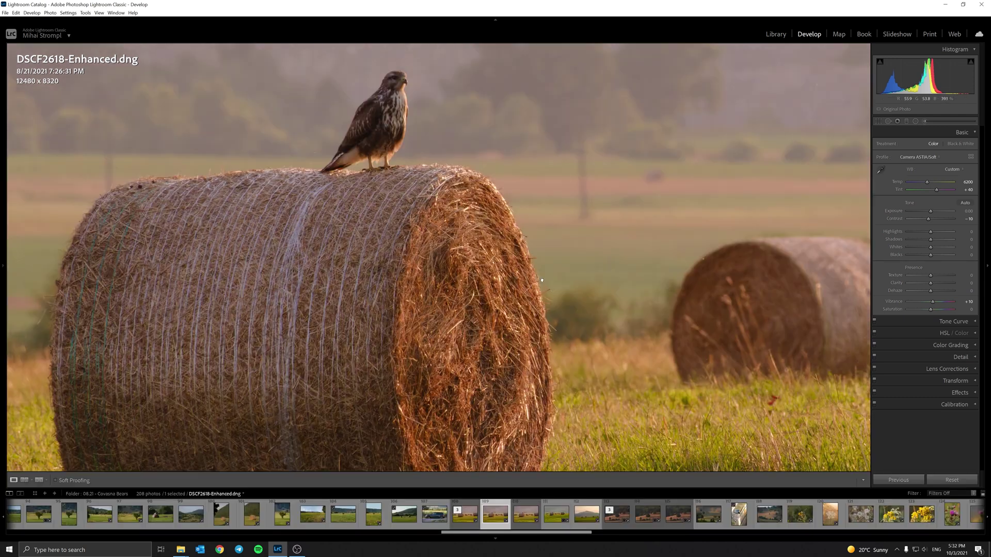
{"action": "scroll", "coordinate": [359, 275], "scroll_direction": "down", "scroll_amount": 4}
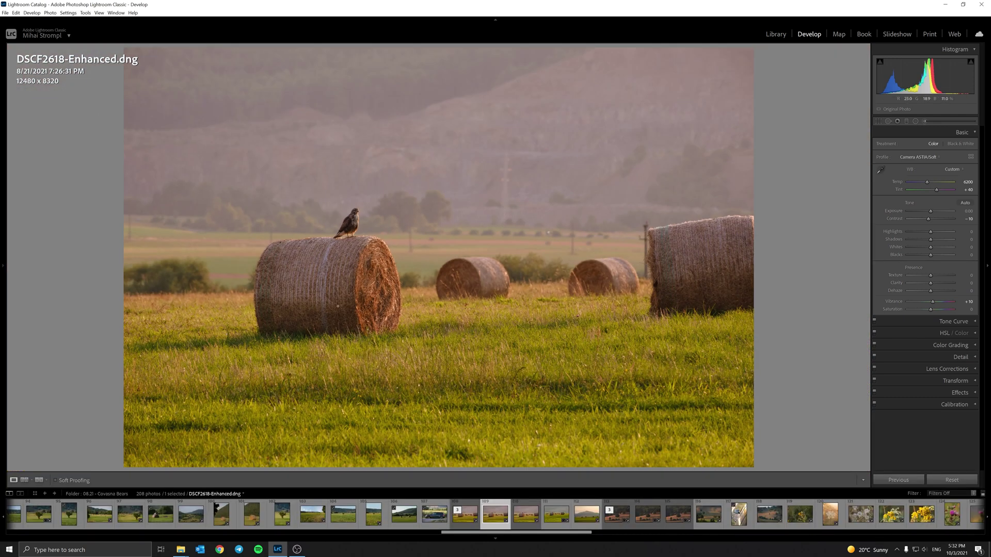
{"action": "left_click", "coordinate": [526, 516]}
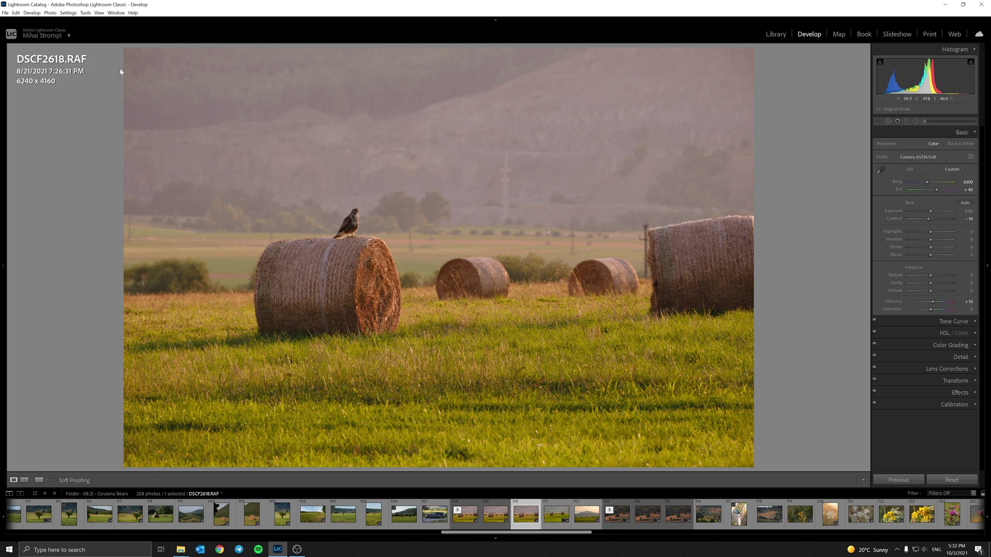
{"action": "left_click", "coordinate": [50, 13]}
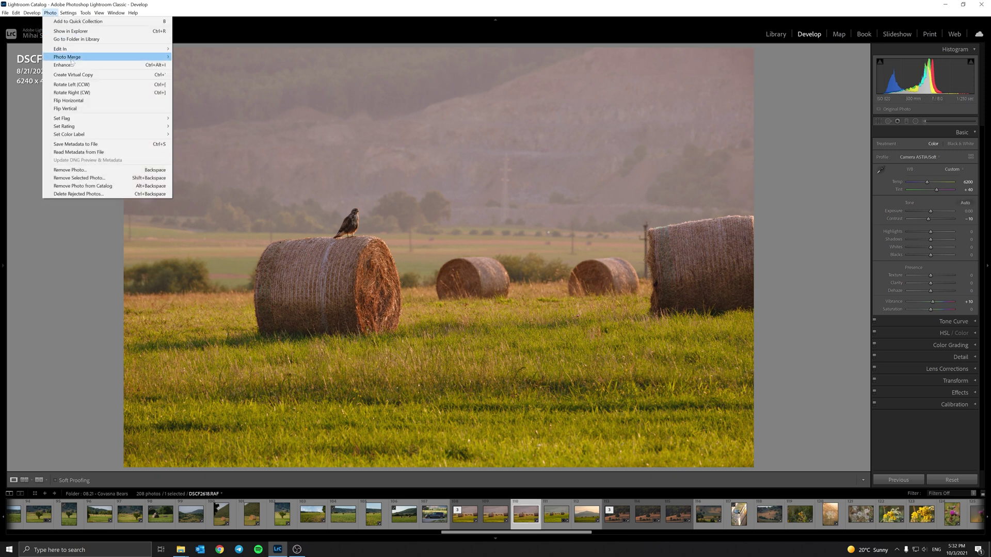
{"action": "left_click", "coordinate": [152, 65]}
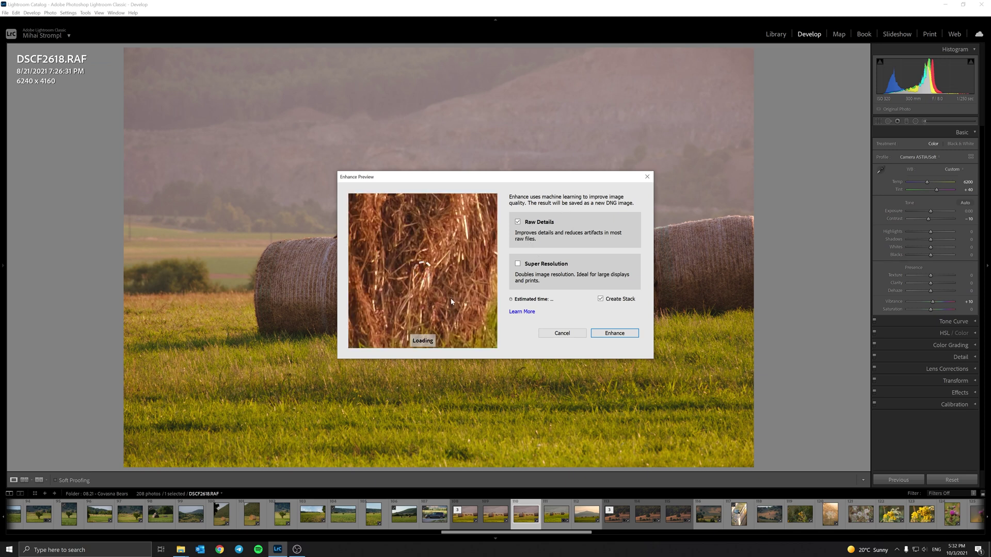
{"action": "left_click", "coordinate": [518, 264]}
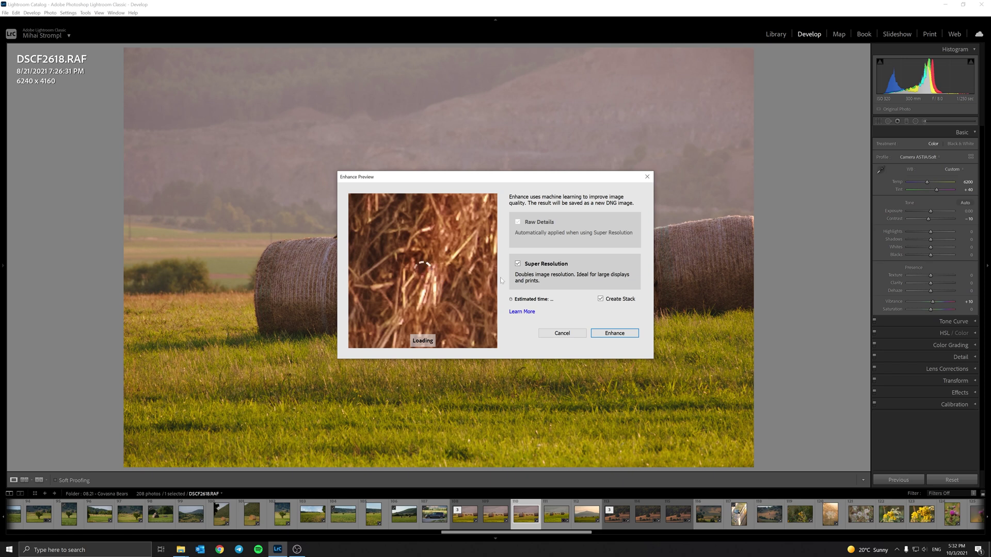
{"action": "left_click", "coordinate": [569, 334]}
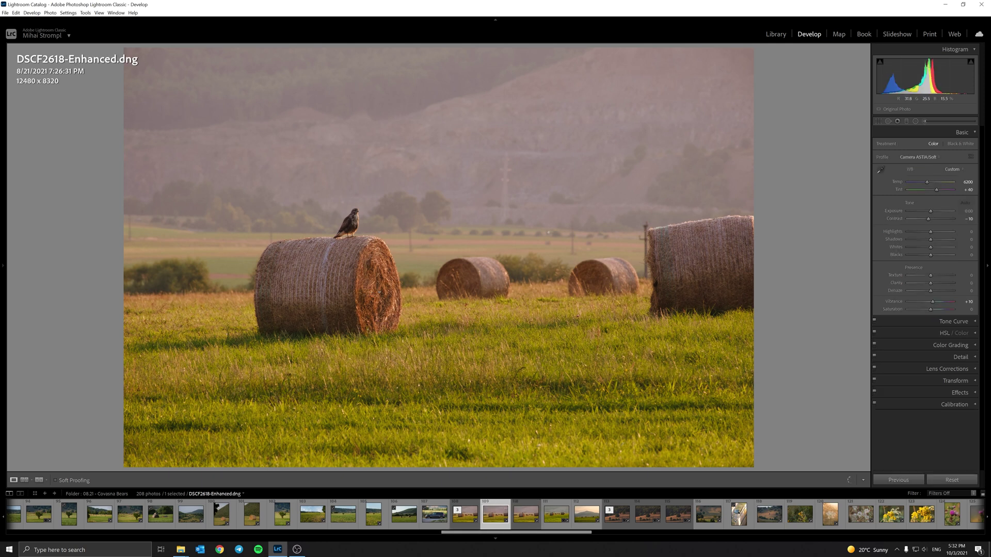
{"action": "left_click", "coordinate": [378, 293]}
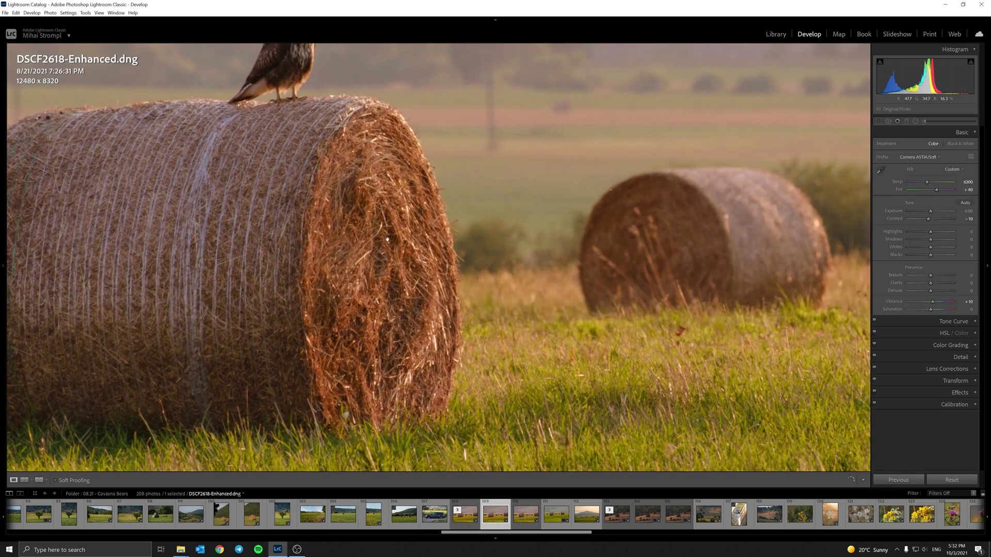
{"action": "key", "text": "ctrl+="}
{"action": "key", "text": "ctrl+="}
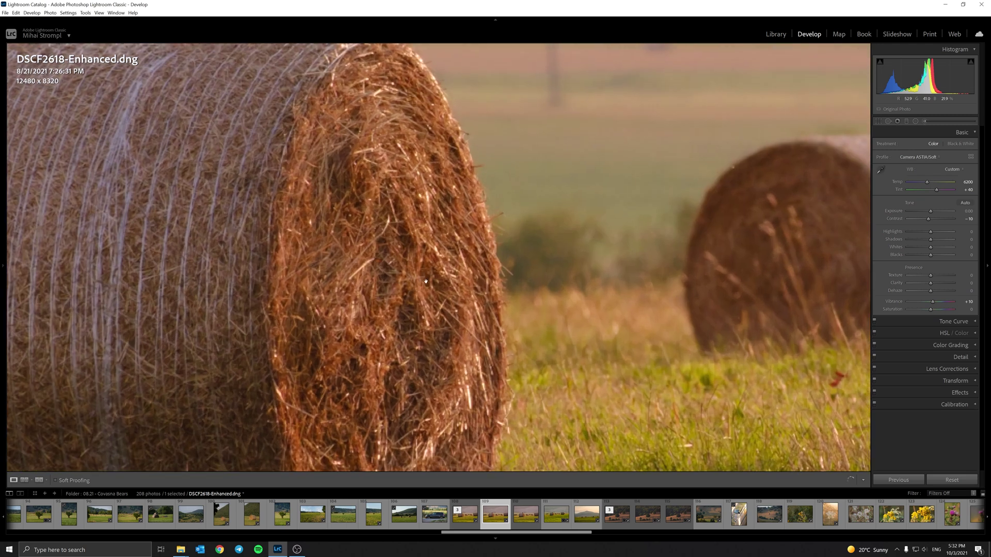
{"action": "left_click_drag", "start_coordinate": [339, 272], "coordinate": [464, 228]}
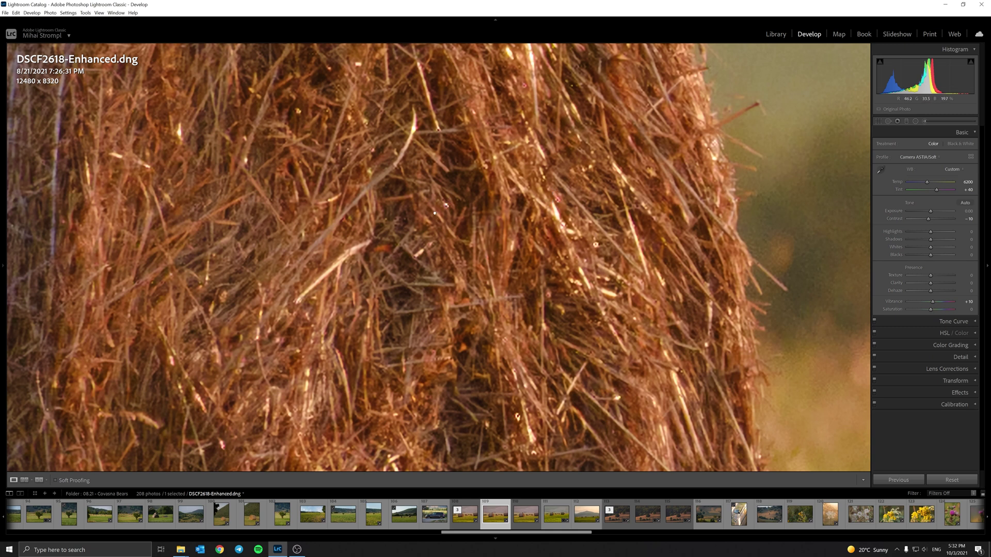
{"action": "left_click_drag", "start_coordinate": [595, 246], "coordinate": [584, 279]}
{"action": "left_click_drag", "start_coordinate": [421, 248], "coordinate": [414, 230]}
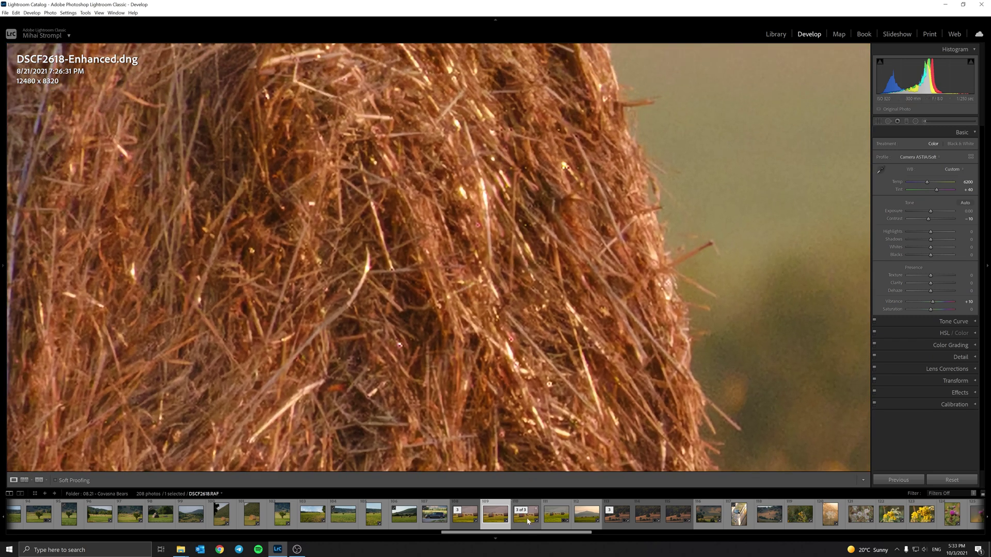
{"action": "left_click", "coordinate": [526, 518]}
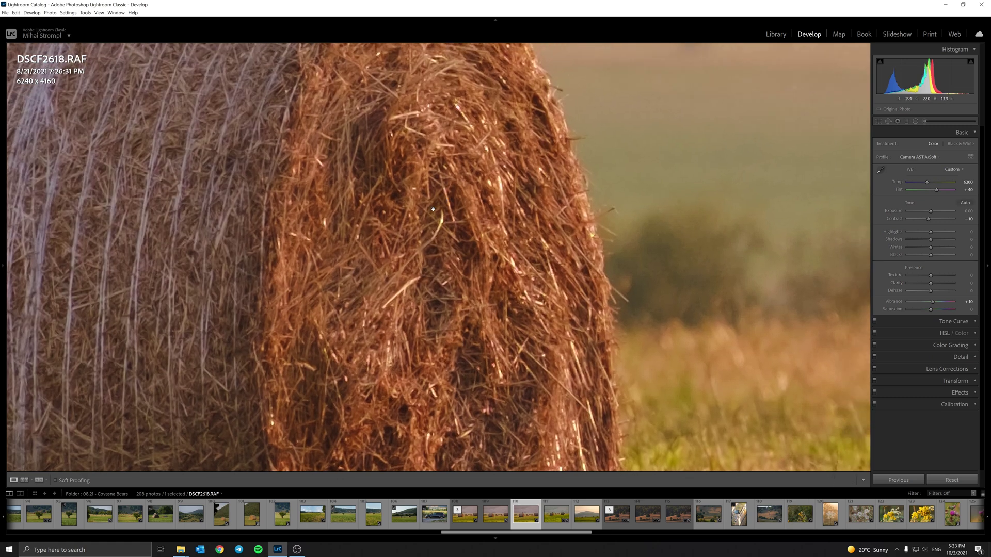
{"action": "left_click_drag", "start_coordinate": [433, 210], "coordinate": [498, 271]}
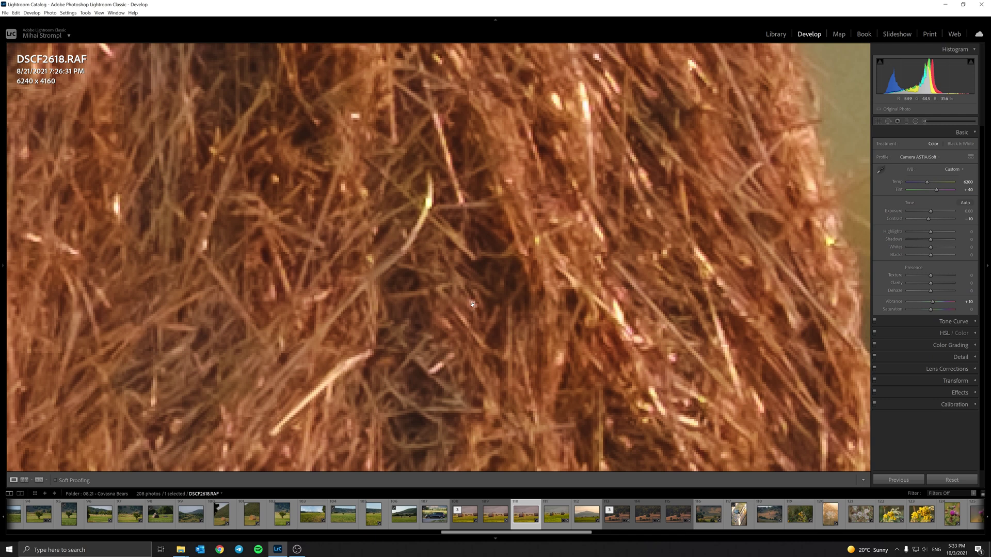
{"action": "left_click_drag", "start_coordinate": [662, 362], "coordinate": [468, 287]}
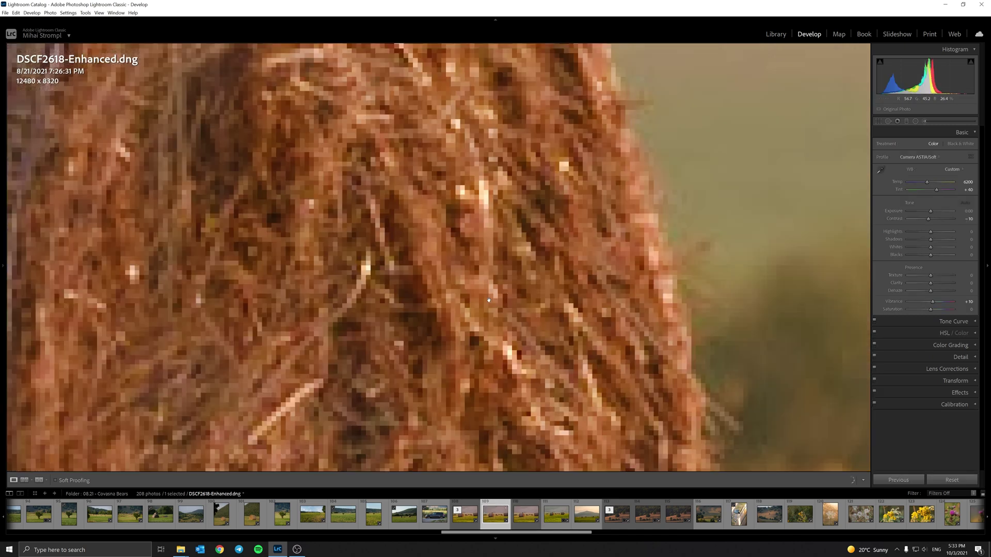
{"action": "left_click_drag", "start_coordinate": [489, 300], "coordinate": [530, 222]}
{"action": "left_click_drag", "start_coordinate": [492, 265], "coordinate": [468, 297]}
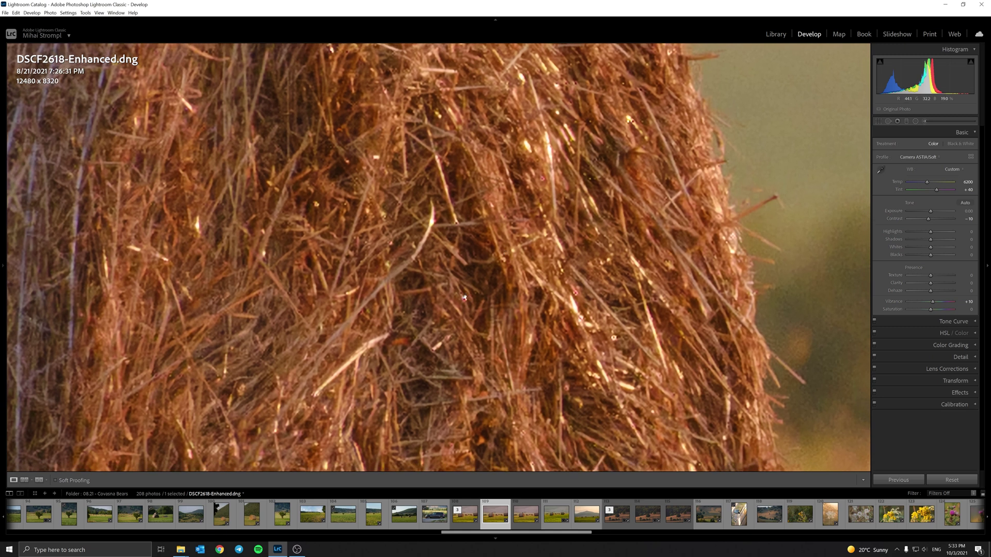
{"action": "left_click_drag", "start_coordinate": [544, 275], "coordinate": [475, 279]}
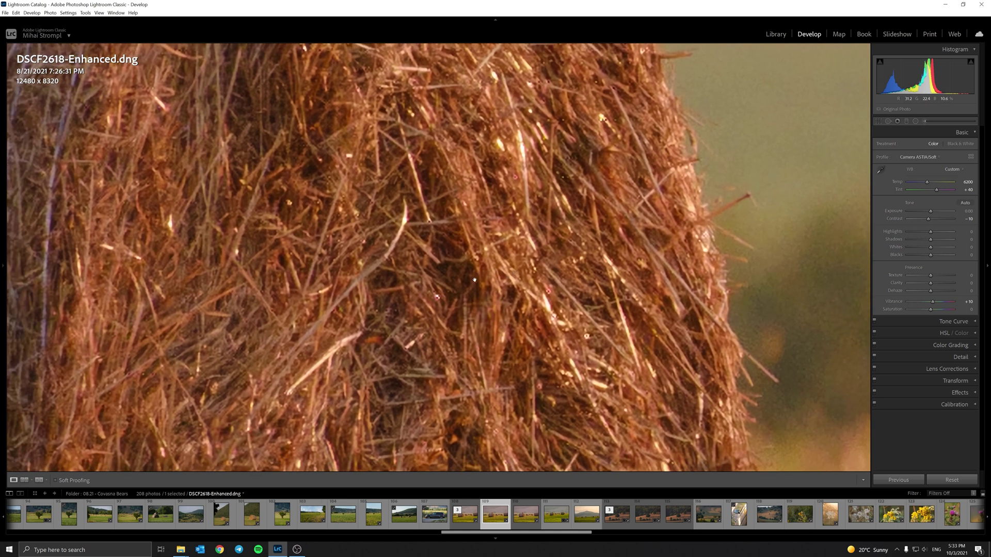
{"action": "left_click", "coordinate": [517, 270]}
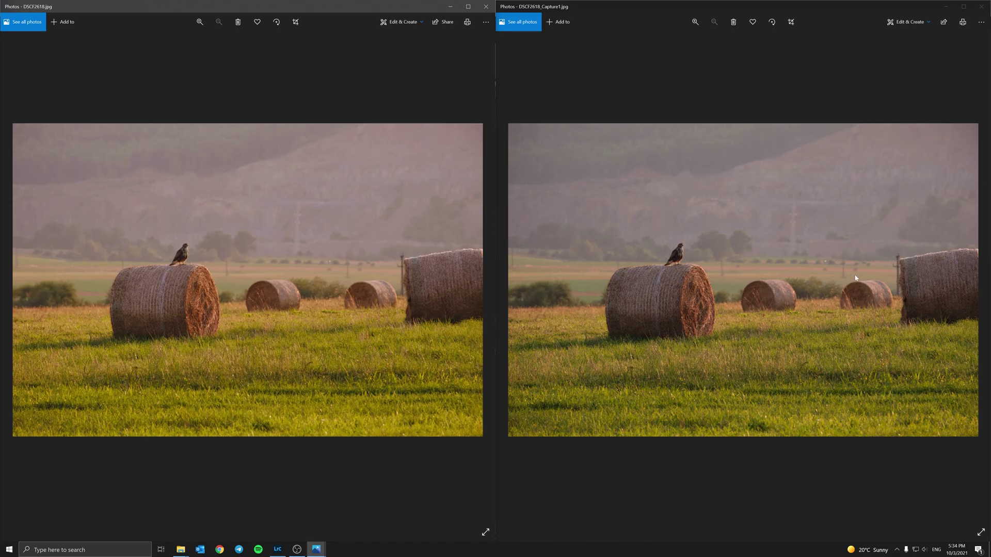
Zoom into both DSCF2618 JPGs, pan the Capture One photo, then reset both to fit.
{"action": "scroll", "coordinate": [669, 298], "scroll_direction": "up", "scroll_amount": 1}
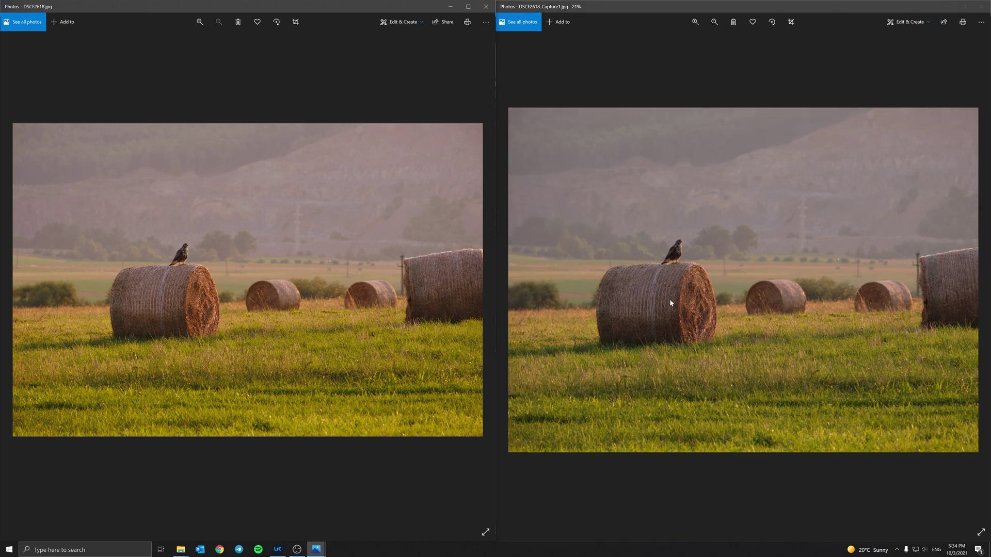
{"action": "scroll", "coordinate": [668, 299], "scroll_direction": "up", "scroll_amount": 2}
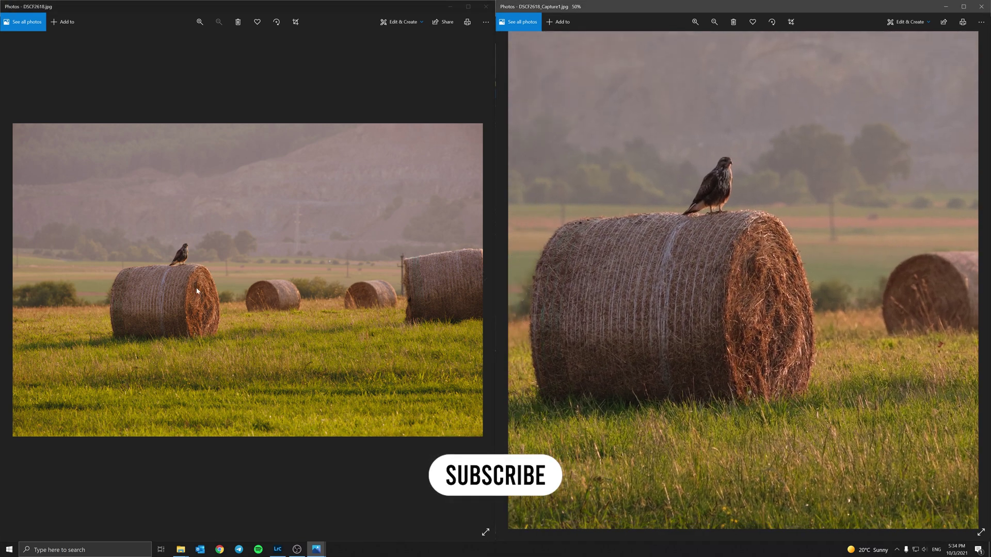
{"action": "left_click", "coordinate": [181, 295]}
{"action": "scroll", "coordinate": [186, 290], "scroll_direction": "up", "scroll_amount": 3}
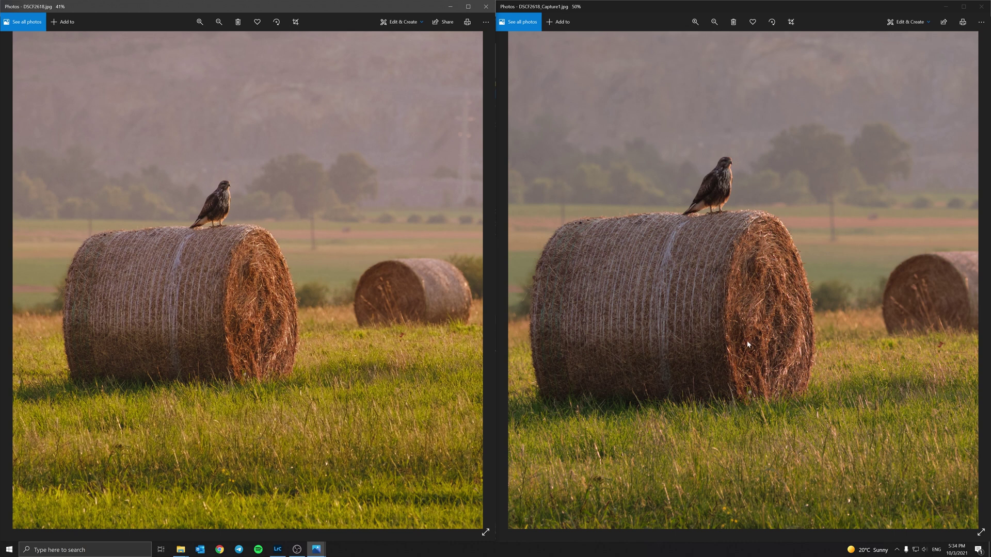
{"action": "left_click_drag", "start_coordinate": [745, 337], "coordinate": [724, 311]}
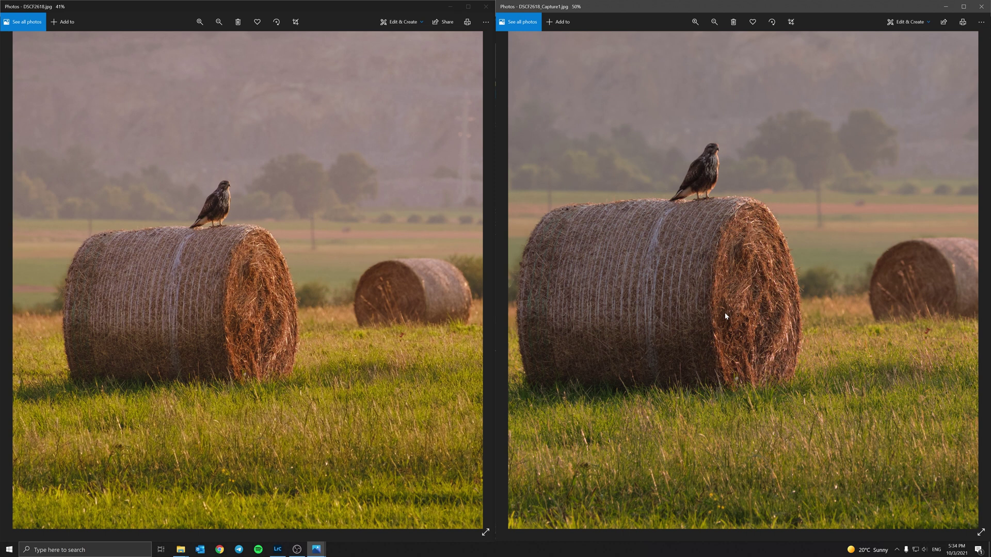
{"action": "double_click", "coordinate": [725, 312]}
{"action": "double_click", "coordinate": [301, 308]}
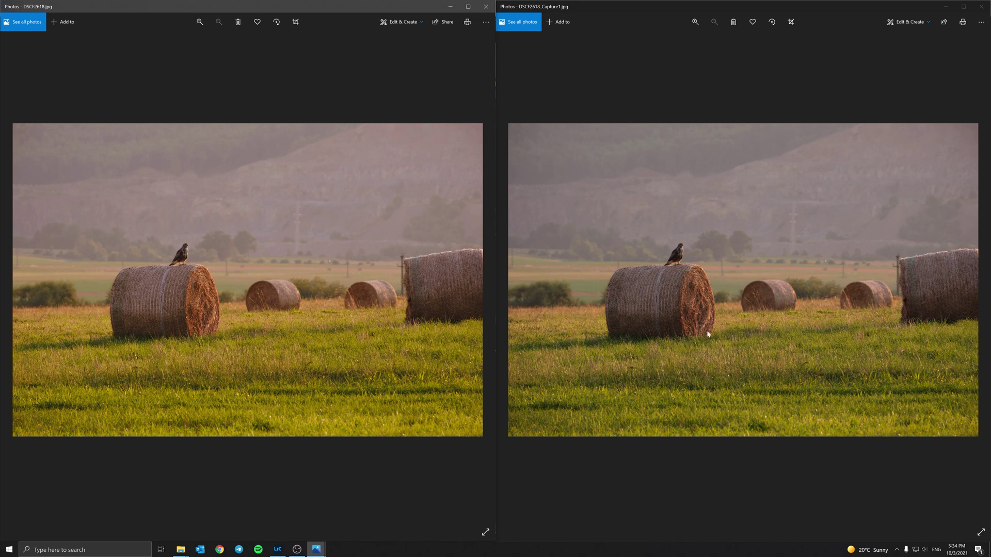
Zoom DSCF2618_Capture1.jpg and DSCF2618.jpg into matching close-ups of the hay bale.
{"action": "left_click", "coordinate": [716, 308]}
{"action": "scroll", "coordinate": [712, 308], "scroll_direction": "up", "scroll_amount": 3}
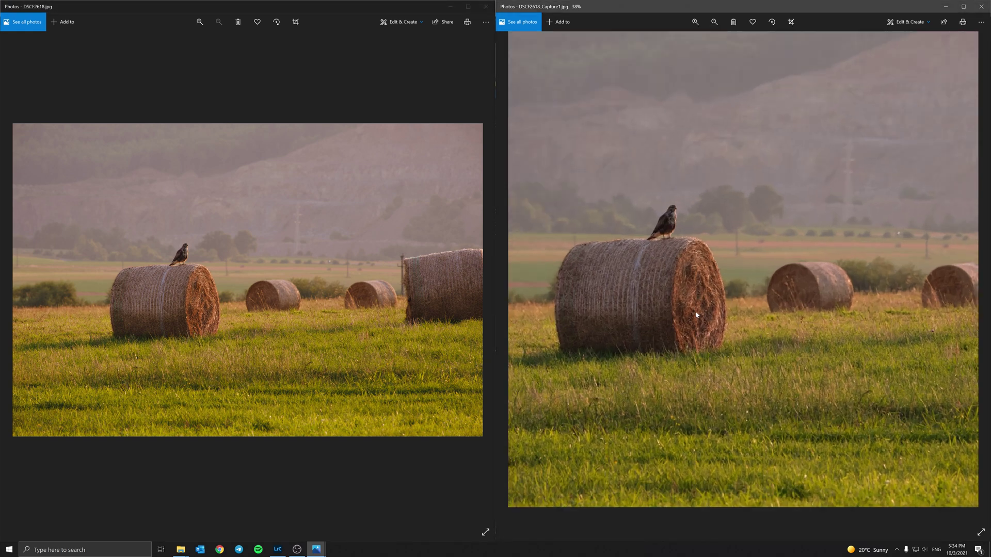
{"action": "scroll", "coordinate": [685, 307], "scroll_direction": "up", "scroll_amount": 5}
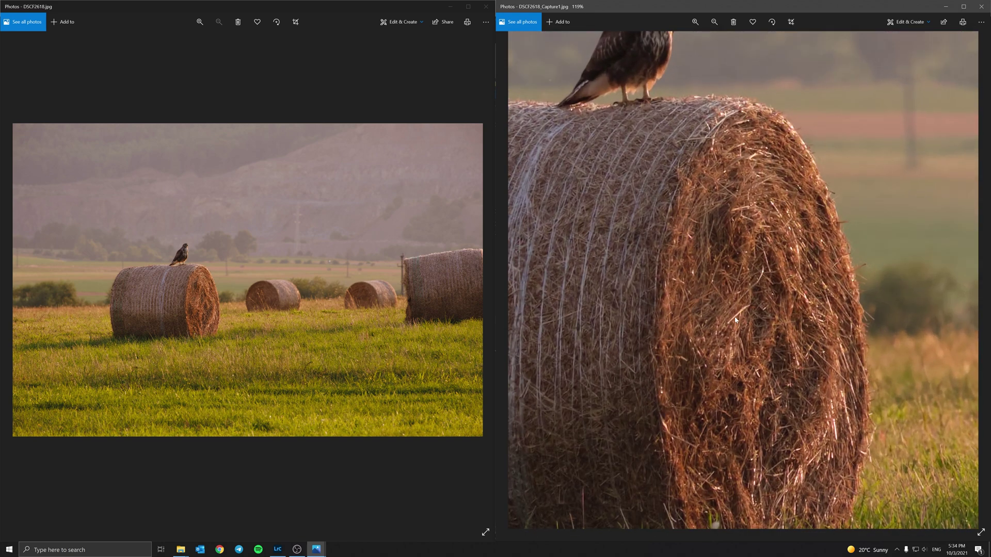
{"action": "left_click", "coordinate": [246, 308]}
{"action": "scroll", "coordinate": [243, 310], "scroll_direction": "up", "scroll_amount": 4}
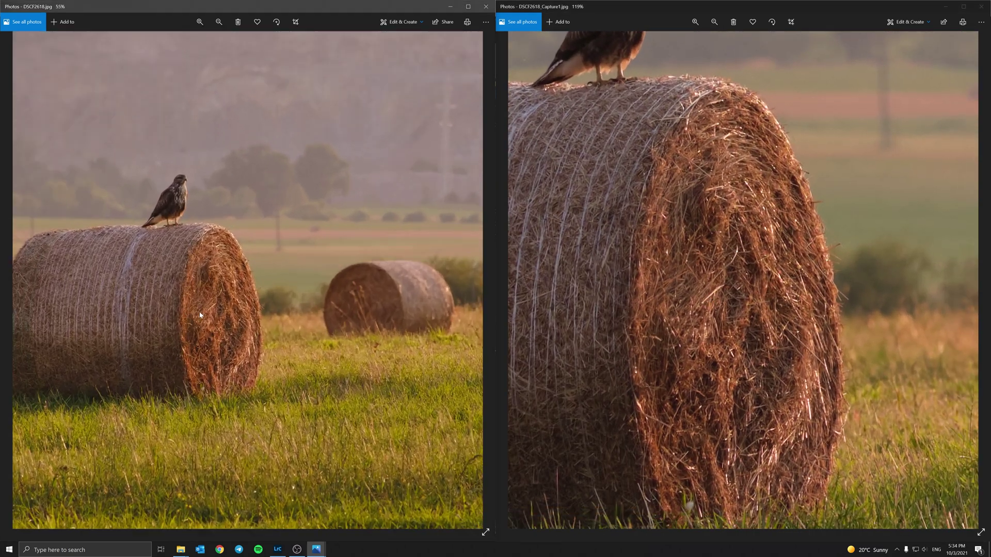
{"action": "left_click_drag", "start_coordinate": [225, 326], "coordinate": [228, 296]}
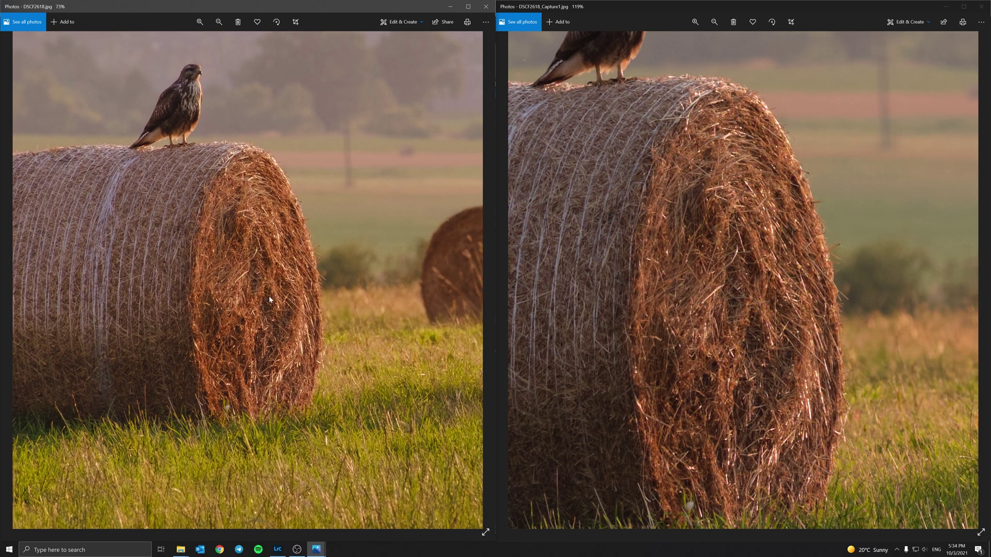
{"action": "scroll", "coordinate": [265, 299], "scroll_direction": "up", "scroll_amount": 3}
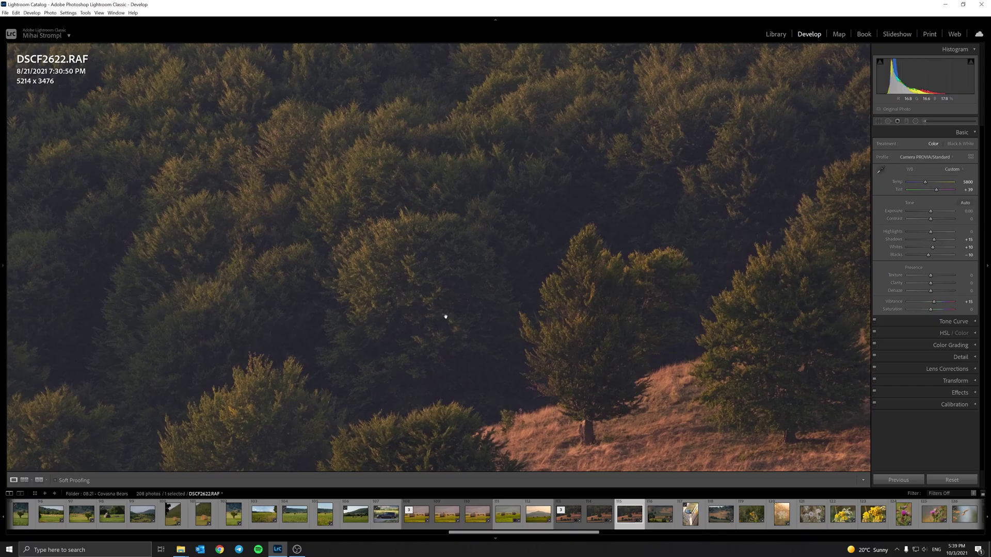
Show DSCF2622-Enhanced.dng beside the RAF, compare aligned round-tree close-ups, then fit both.
{"action": "left_click", "coordinate": [446, 317]}
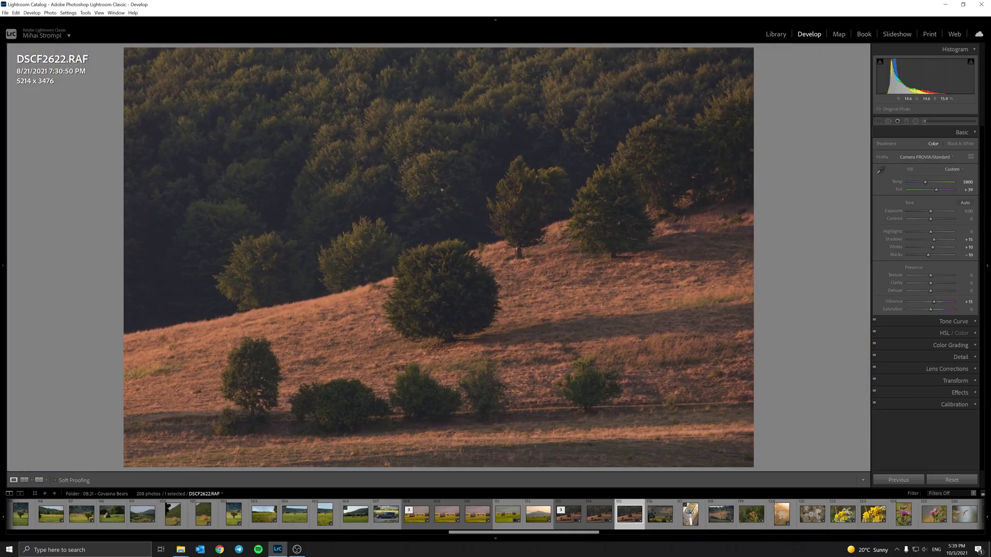
{"action": "left_click", "coordinate": [441, 286]}
{"action": "left_click", "coordinate": [434, 255]}
{"action": "left_click", "coordinate": [24, 479]}
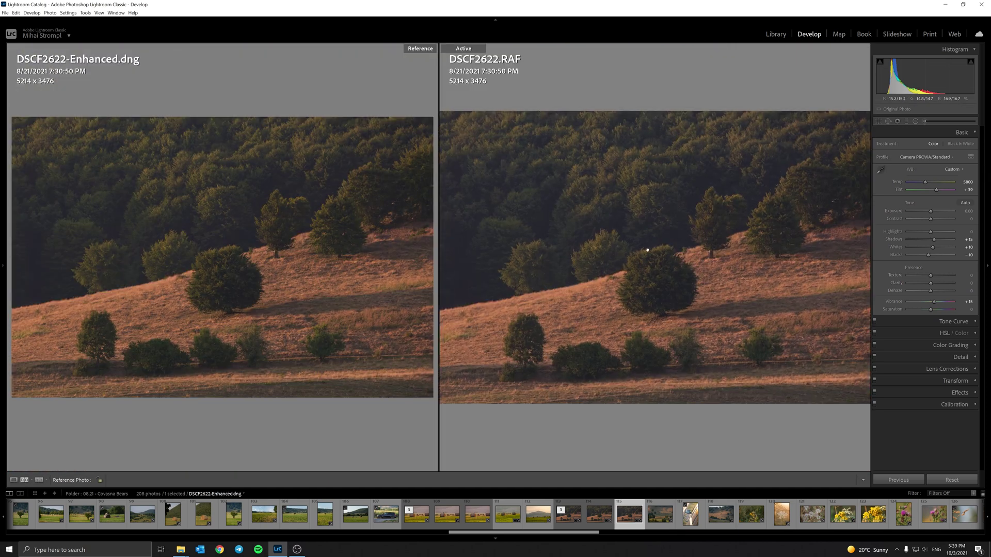
{"action": "left_click", "coordinate": [642, 248]}
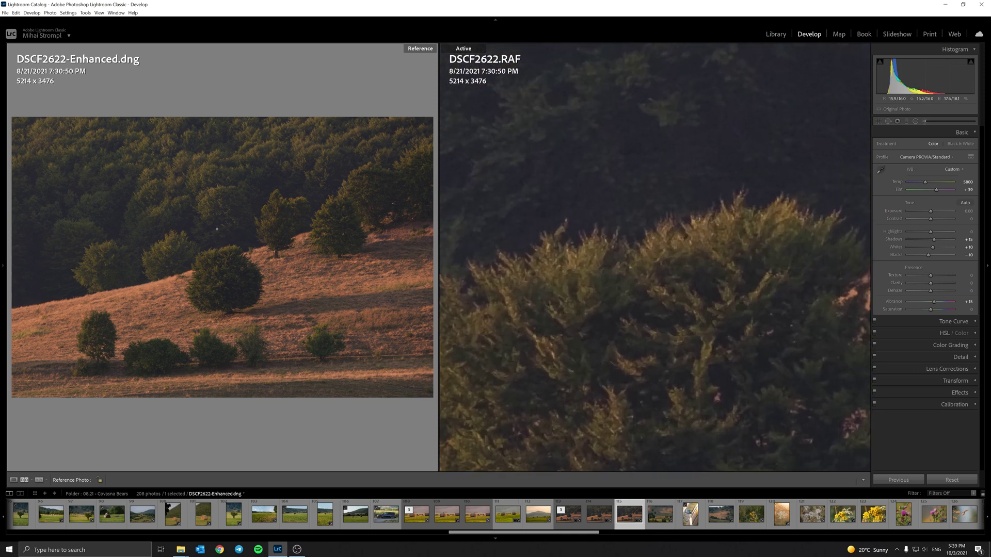
{"action": "left_click", "coordinate": [222, 252]}
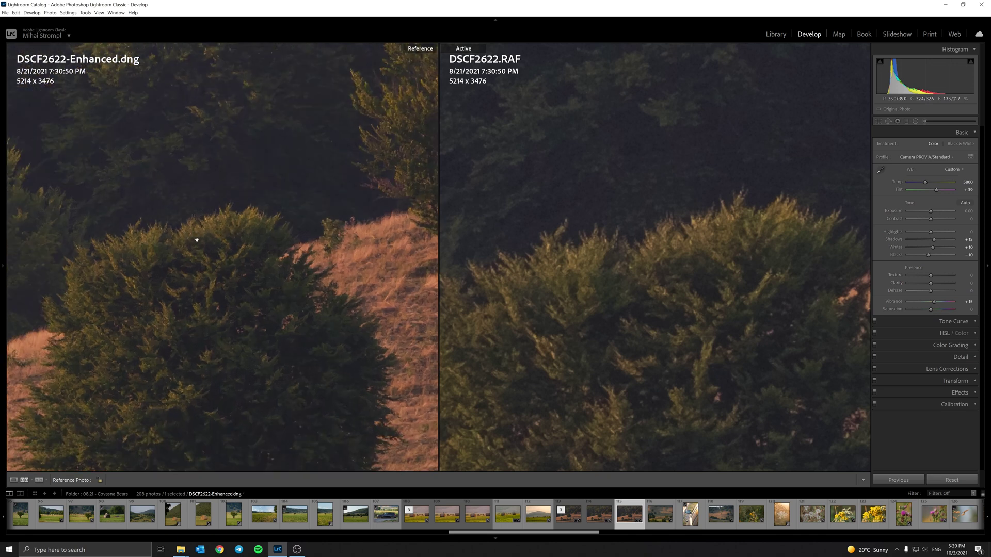
{"action": "left_click_drag", "start_coordinate": [194, 229], "coordinate": [239, 272]}
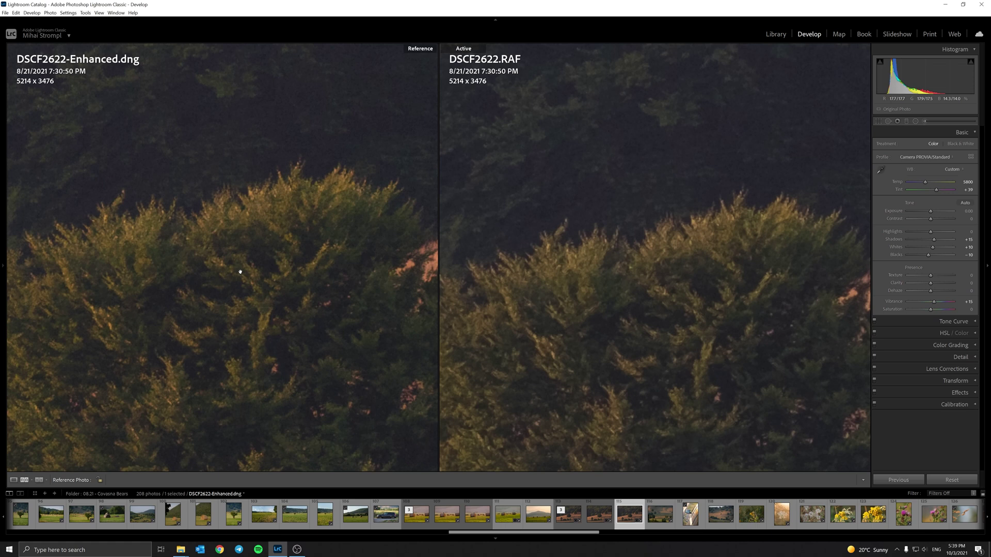
{"action": "left_click_drag", "start_coordinate": [240, 180], "coordinate": [251, 214]}
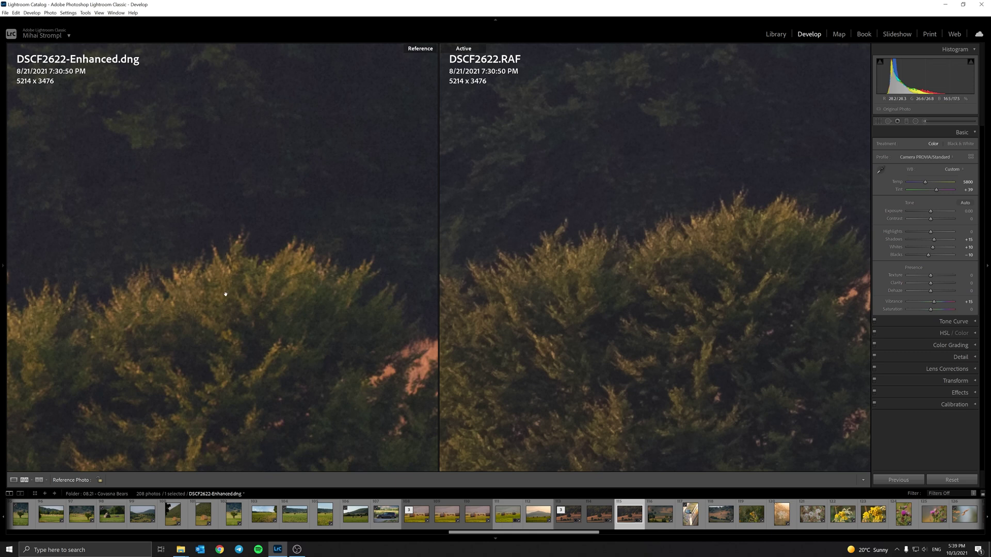
{"action": "left_click", "coordinate": [221, 271]}
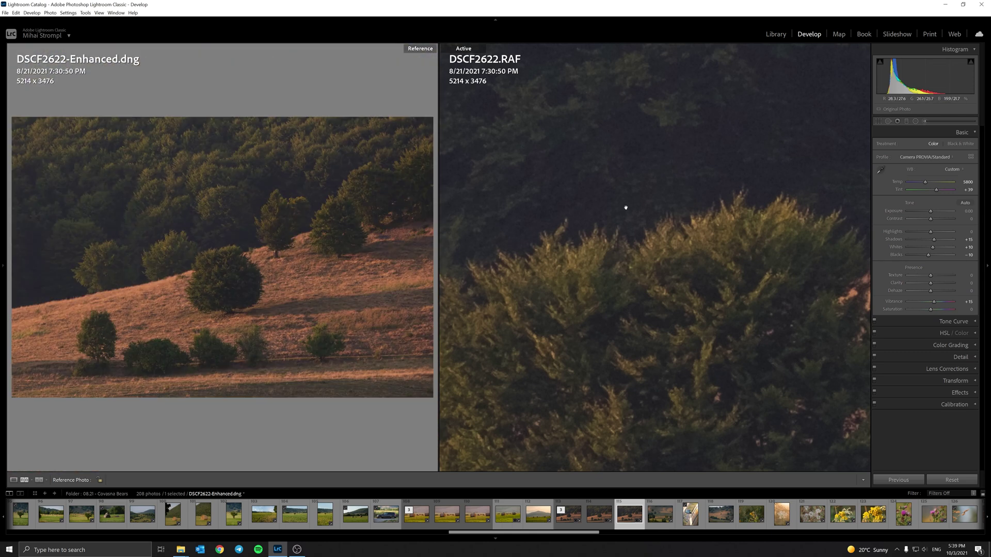
{"action": "left_click", "coordinate": [681, 264]}
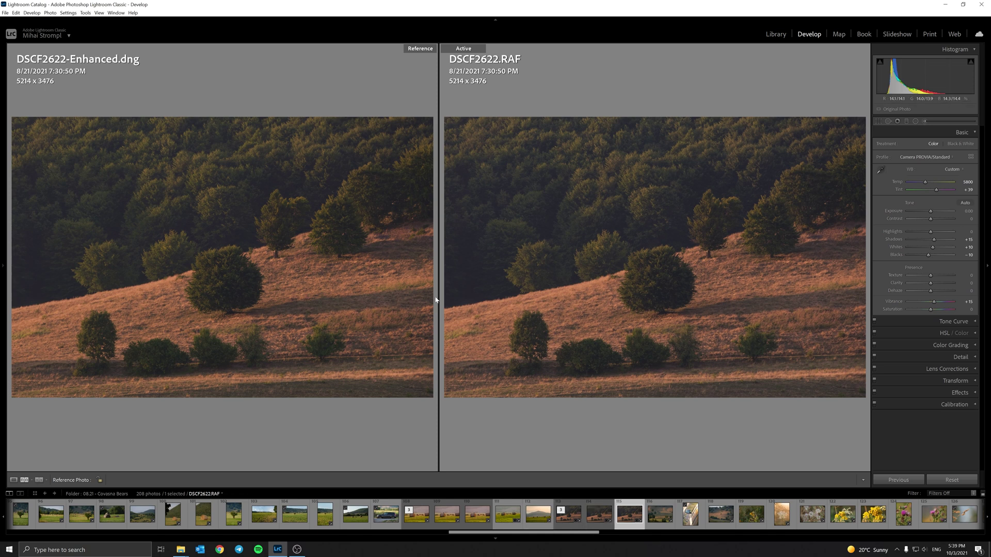
Align matching grassy-hillside close-ups in both photos, then select DSCF2622-Enhanced-2.dng from the stack.
{"action": "left_click_drag", "start_coordinate": [596, 305], "coordinate": [645, 298]}
{"action": "left_click", "coordinate": [183, 303]}
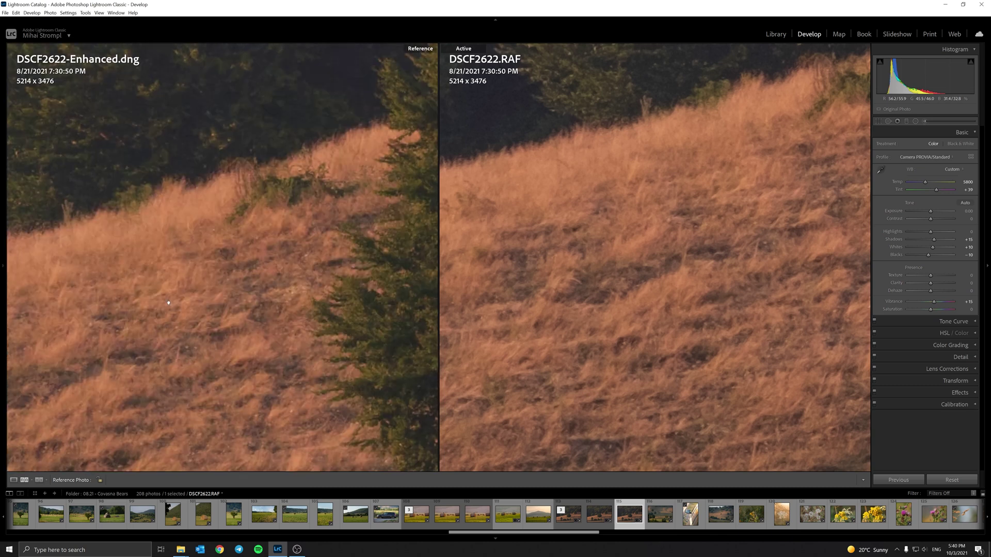
{"action": "left_click_drag", "start_coordinate": [154, 309], "coordinate": [264, 255]}
{"action": "left_click_drag", "start_coordinate": [205, 333], "coordinate": [296, 287]}
{"action": "left_click_drag", "start_coordinate": [205, 269], "coordinate": [334, 226]}
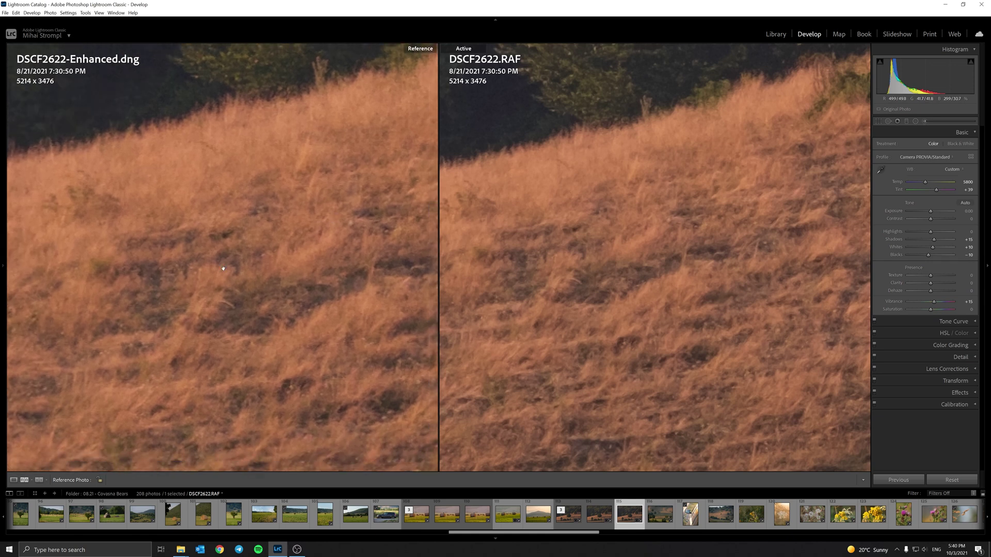
{"action": "mouse_move", "coordinate": [223, 269]}
{"action": "left_mouse_down"}
{"action": "mouse_move", "coordinate": [206, 270]}
{"action": "mouse_move", "coordinate": [219, 271]}
{"action": "left_mouse_up"}
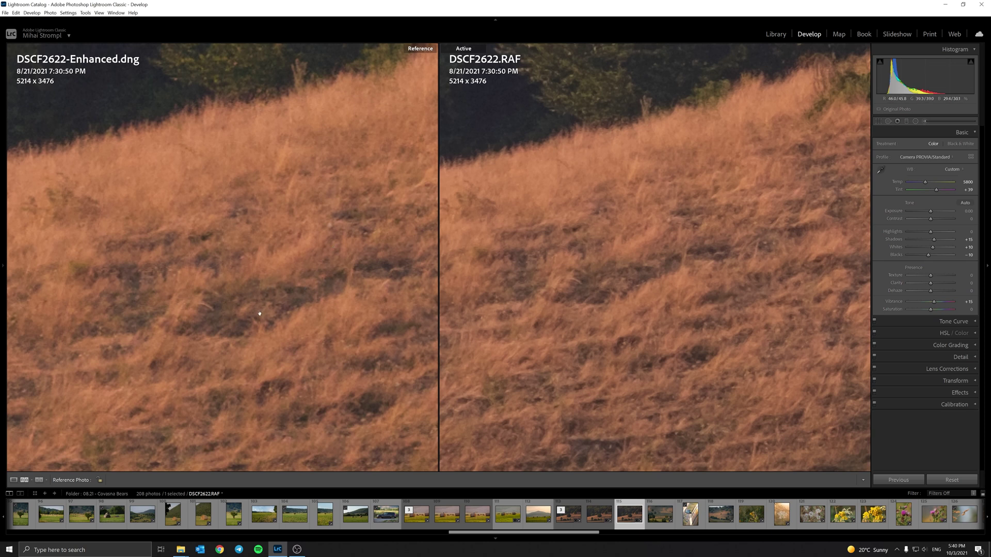
{"action": "left_click", "coordinate": [599, 522]}
Compare aligned round-tree close-ups of DSCF2622-Enhanced-2.dng and the RAF, then return to full view.
{"action": "left_click", "coordinate": [655, 276]}
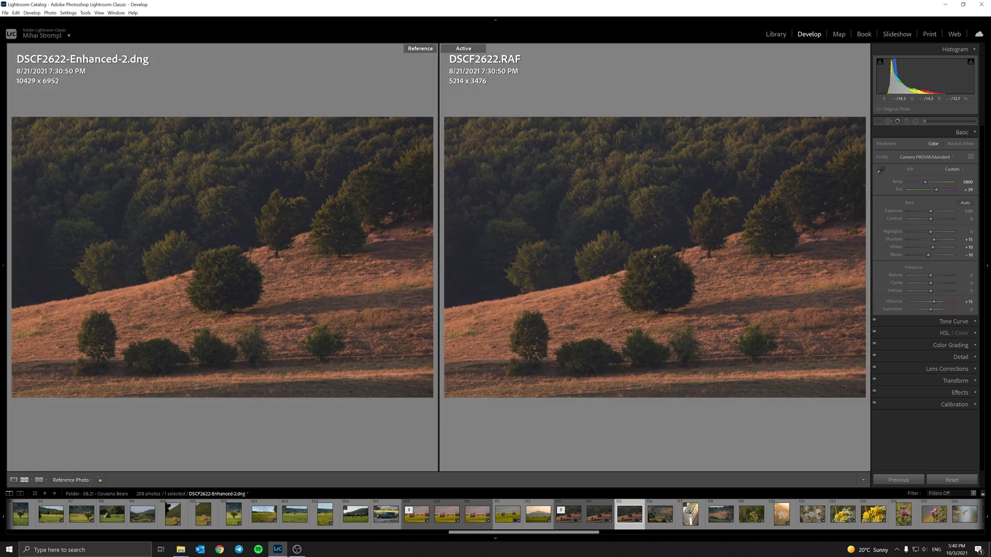
{"action": "left_click", "coordinate": [655, 256]}
{"action": "left_click", "coordinate": [218, 252]}
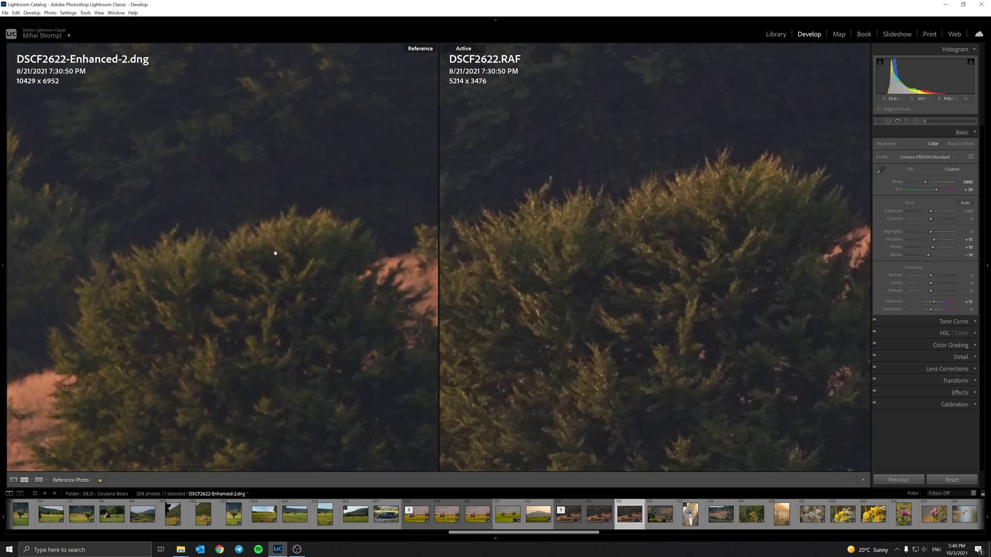
{"action": "left_click_drag", "start_coordinate": [288, 188], "coordinate": [261, 224]}
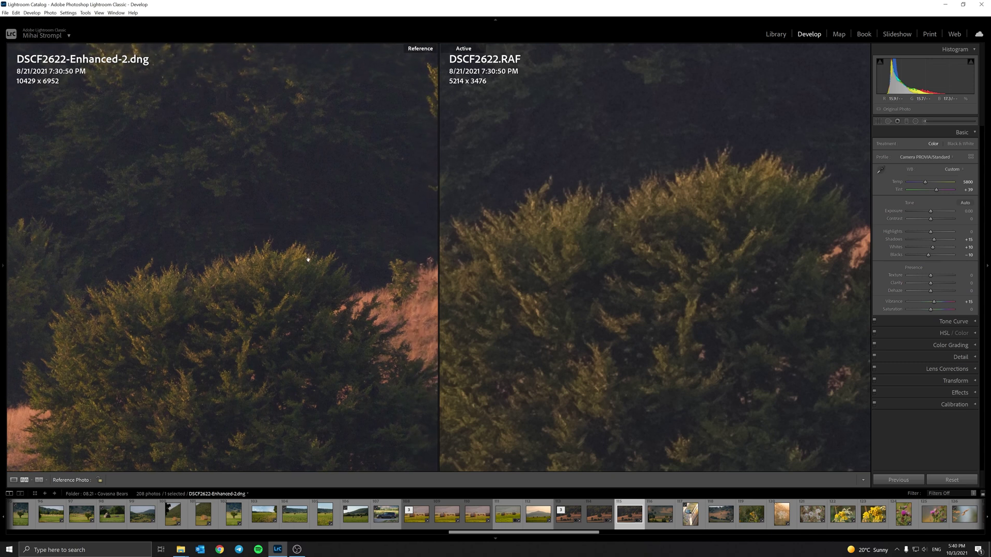
{"action": "left_click_drag", "start_coordinate": [272, 259], "coordinate": [206, 248]}
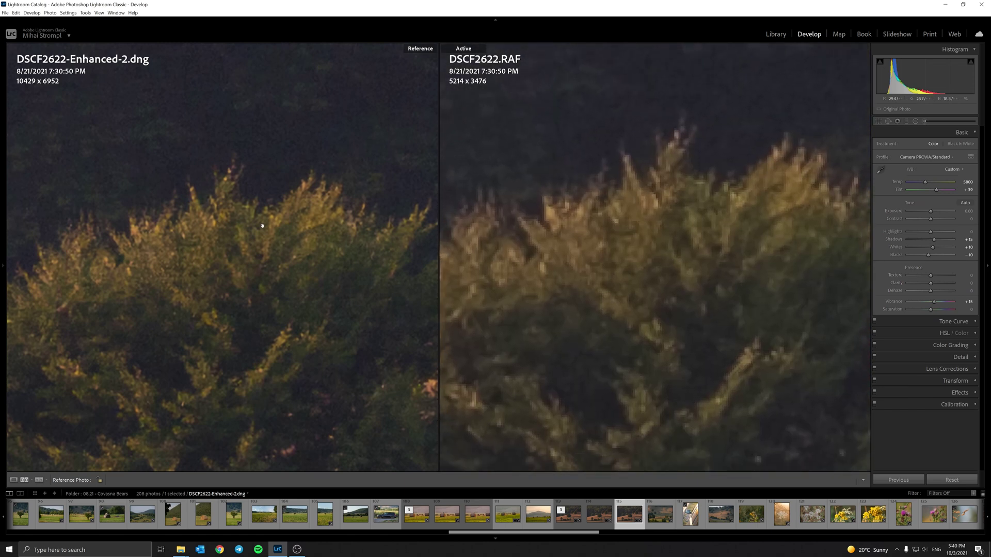
{"action": "left_click_drag", "start_coordinate": [259, 220], "coordinate": [248, 197]}
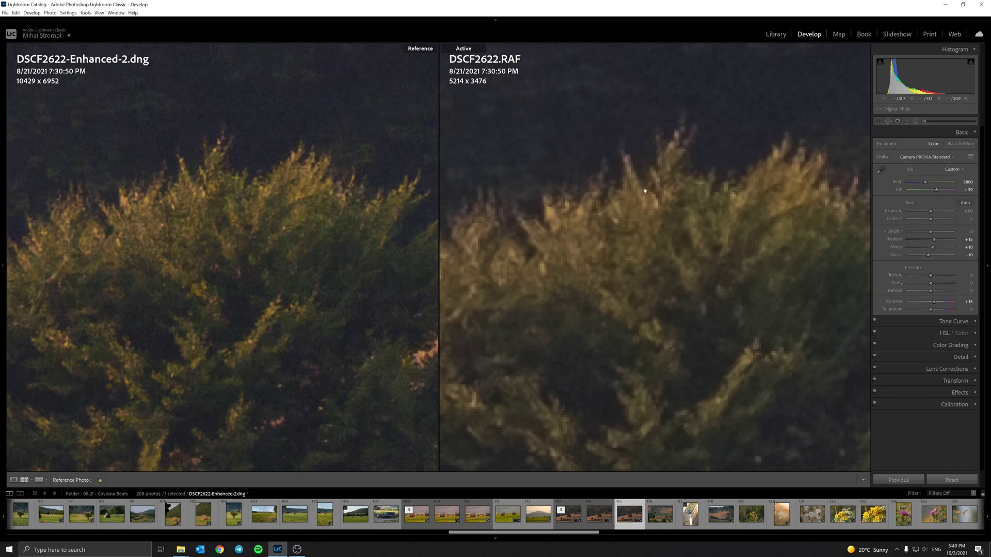
{"action": "left_click_drag", "start_coordinate": [259, 230], "coordinate": [464, 271]}
{"action": "left_click", "coordinate": [464, 271]}
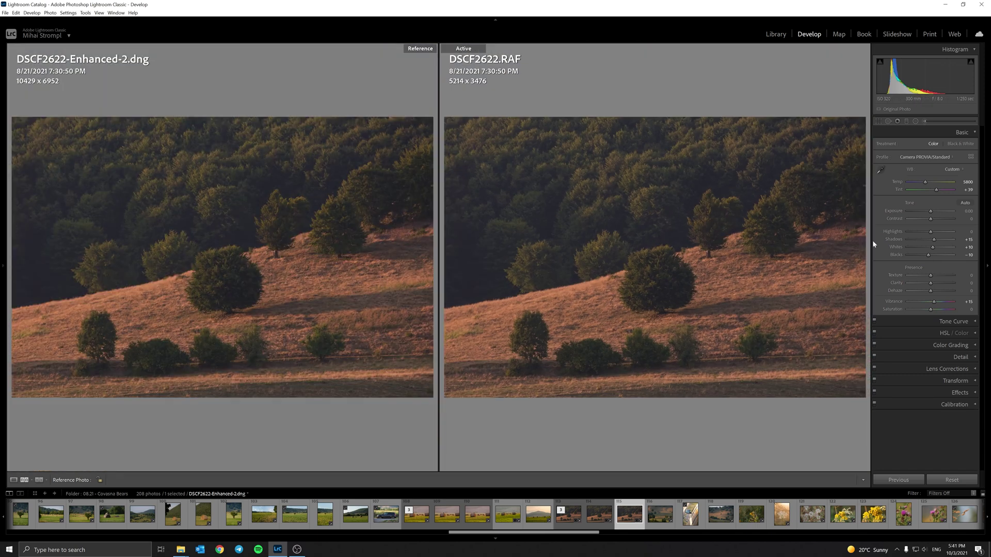
Collapse the Develop panel and line up matching grass close-ups in both photos.
{"action": "left_click", "coordinate": [986, 264]}
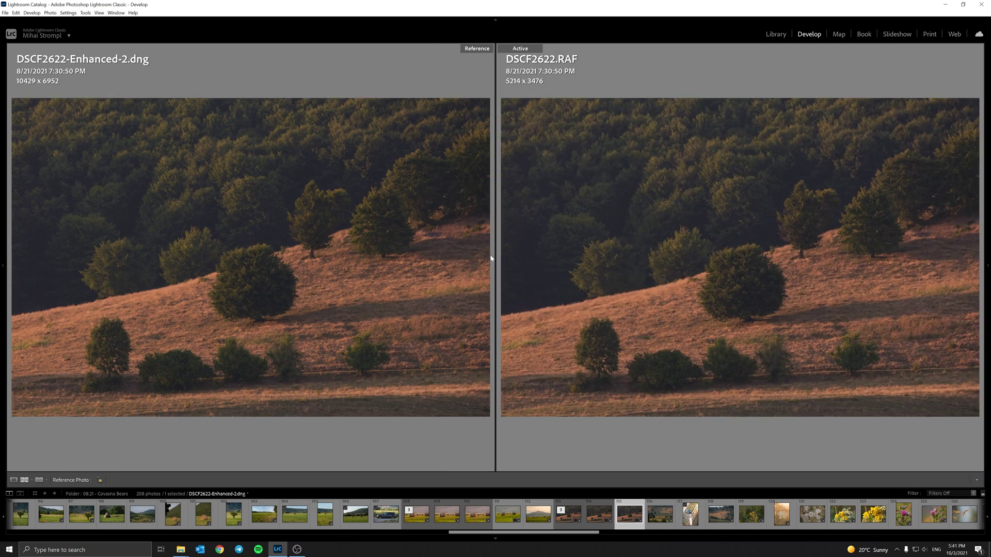
{"action": "left_click", "coordinate": [669, 302]}
{"action": "left_click_drag", "start_coordinate": [648, 307], "coordinate": [708, 327]}
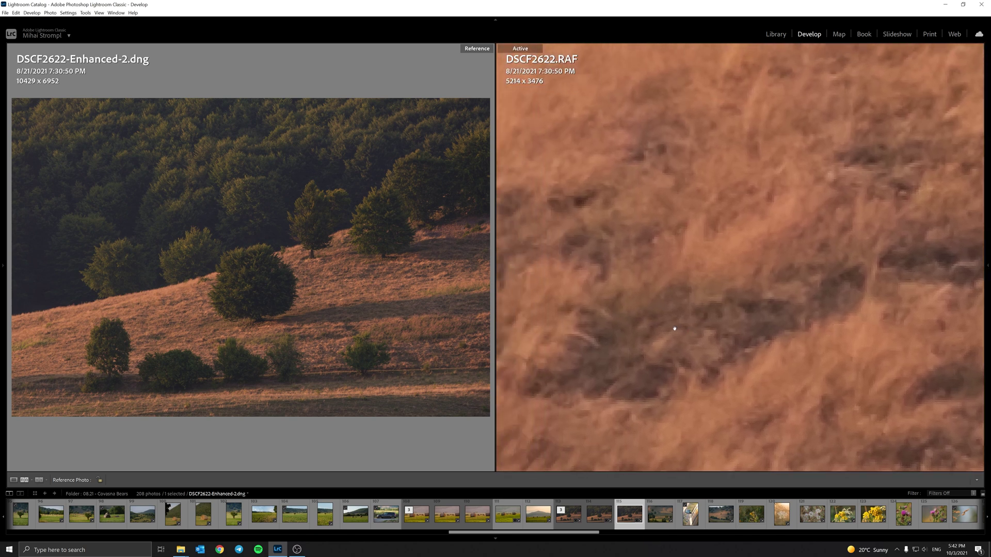
{"action": "left_click", "coordinate": [168, 303]}
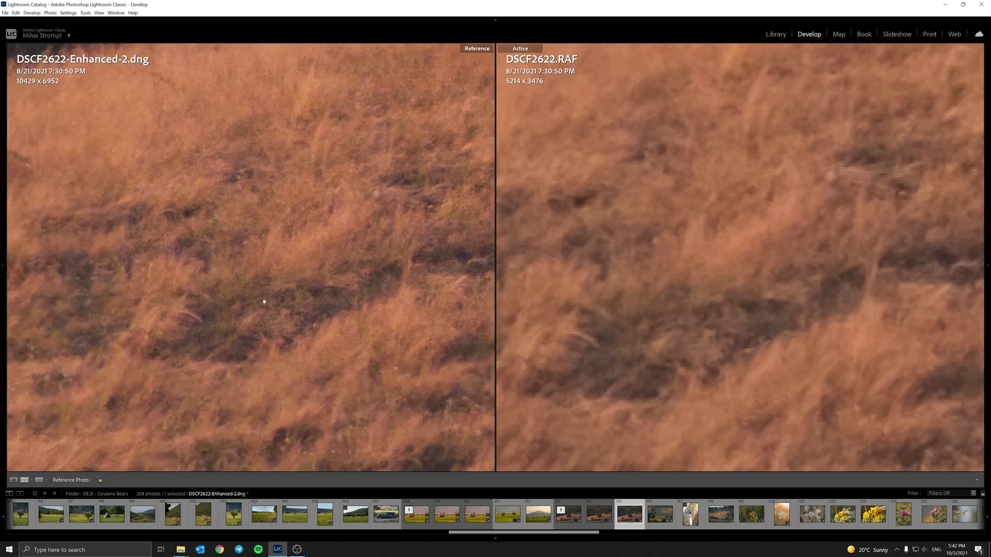
{"action": "left_click_drag", "start_coordinate": [264, 303], "coordinate": [257, 336]}
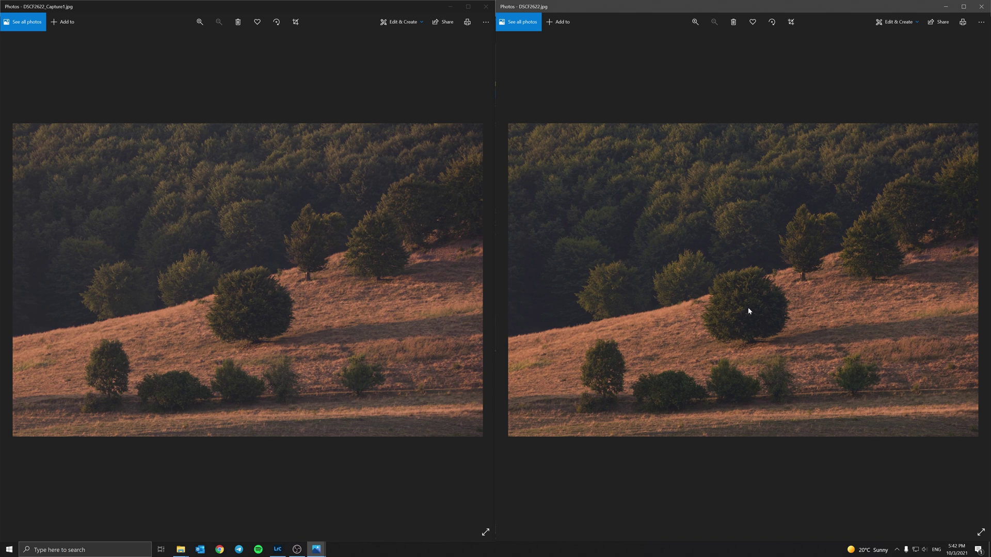
Zoom both DSCF2622 JPGs onto the big bush and align the two close-ups.
{"action": "left_click", "coordinate": [253, 266]}
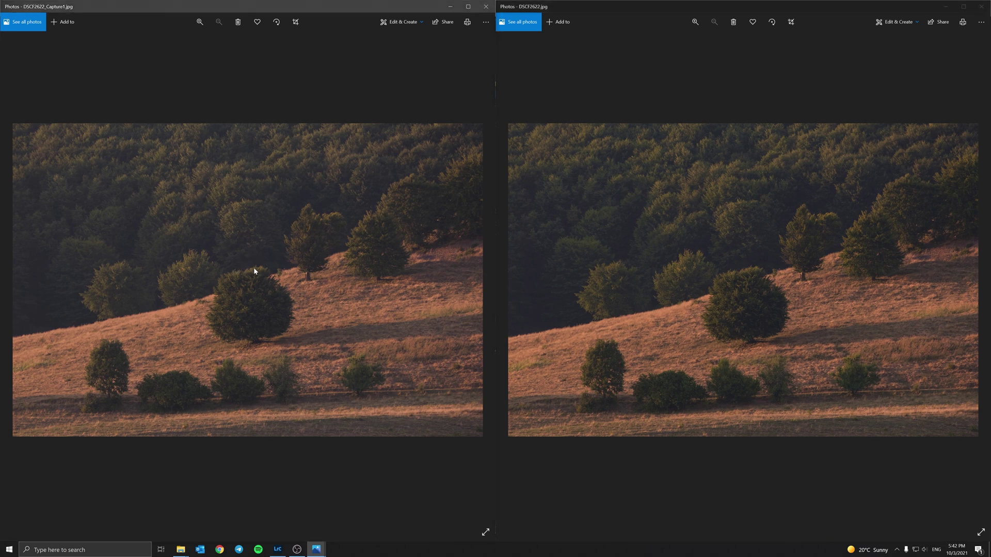
{"action": "scroll", "coordinate": [222, 271], "scroll_direction": "up", "scroll_amount": 3}
{"action": "left_click_drag", "start_coordinate": [222, 270], "coordinate": [245, 218]}
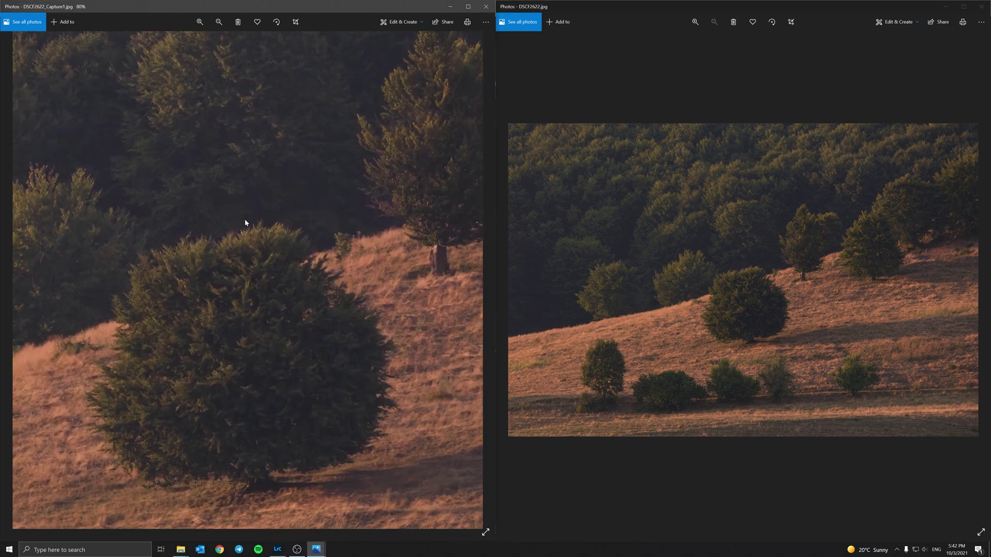
{"action": "left_click", "coordinate": [731, 293]}
{"action": "scroll", "coordinate": [730, 293], "scroll_direction": "up", "scroll_amount": 3}
{"action": "left_click_drag", "start_coordinate": [741, 280], "coordinate": [783, 277]}
{"action": "scroll", "coordinate": [722, 226], "scroll_direction": "down", "scroll_amount": 2}
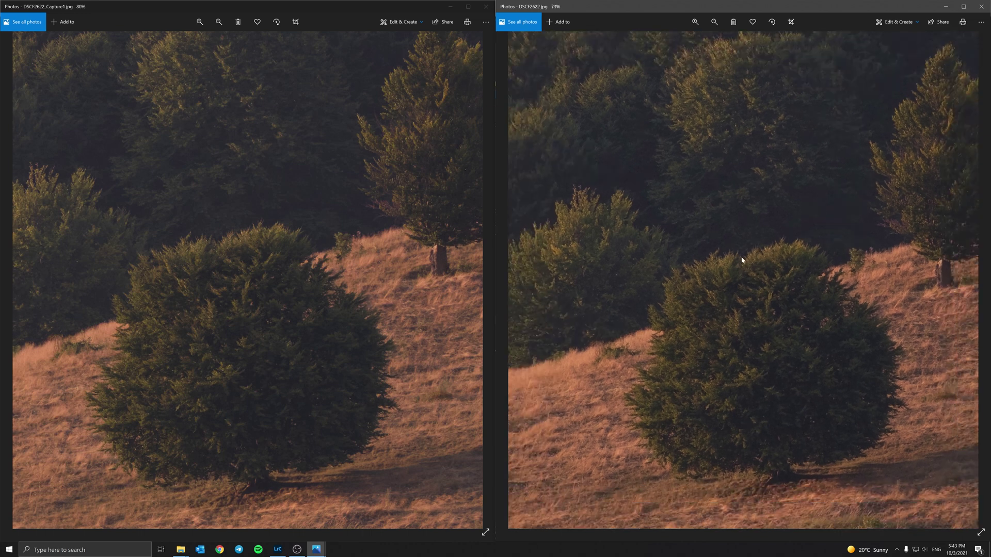
{"action": "mouse_move", "coordinate": [733, 298]}
{"action": "left_mouse_down"}
{"action": "mouse_move", "coordinate": [717, 269]}
{"action": "mouse_move", "coordinate": [717, 304]}
{"action": "left_mouse_up"}
{"action": "scroll", "coordinate": [234, 306], "scroll_direction": "down", "scroll_amount": 2}
{"action": "left_click_drag", "start_coordinate": [233, 305], "coordinate": [235, 291]}
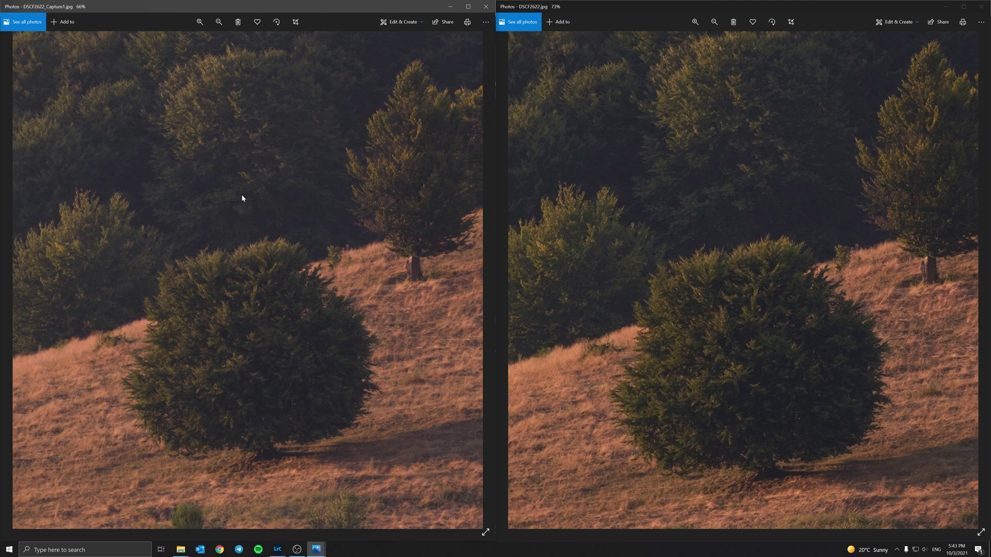
{"action": "scroll", "coordinate": [241, 201], "scroll_direction": "up", "scroll_amount": 6}
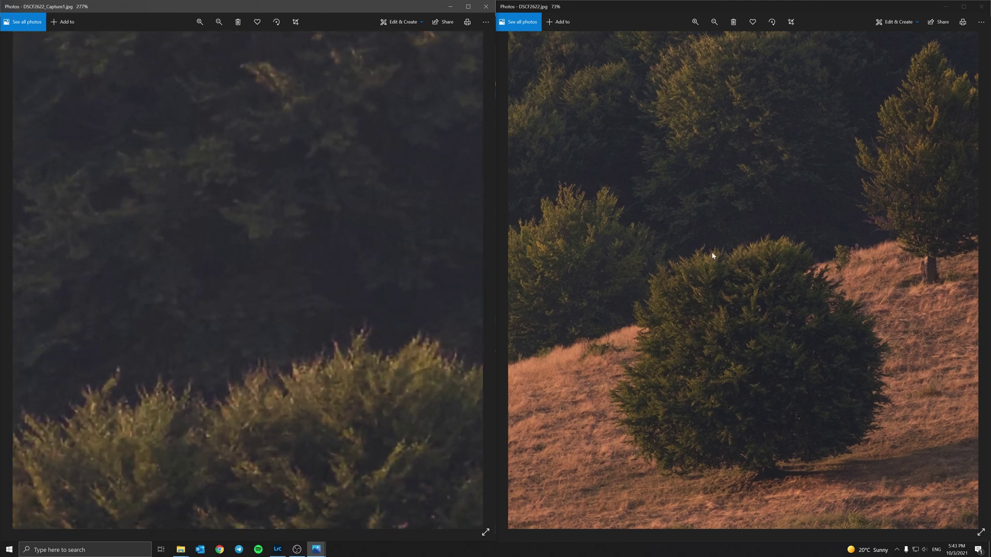
Zoom the right photo onto the tree tops, then return both photos to full view.
{"action": "left_click", "coordinate": [710, 243]}
{"action": "scroll", "coordinate": [736, 222], "scroll_direction": "up", "scroll_amount": 6}
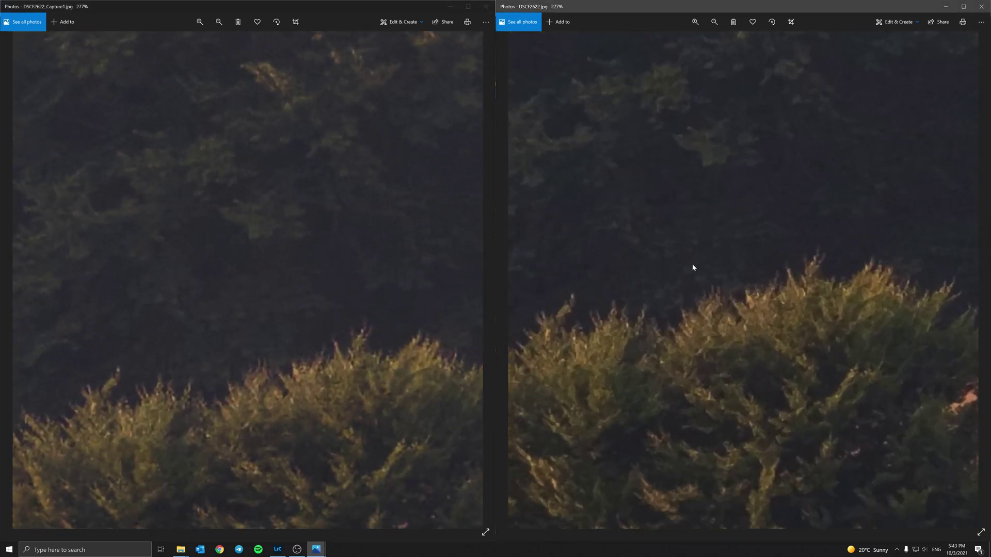
{"action": "left_click_drag", "start_coordinate": [702, 266], "coordinate": [722, 313]}
{"action": "scroll", "coordinate": [718, 276], "scroll_direction": "up", "scroll_amount": 2}
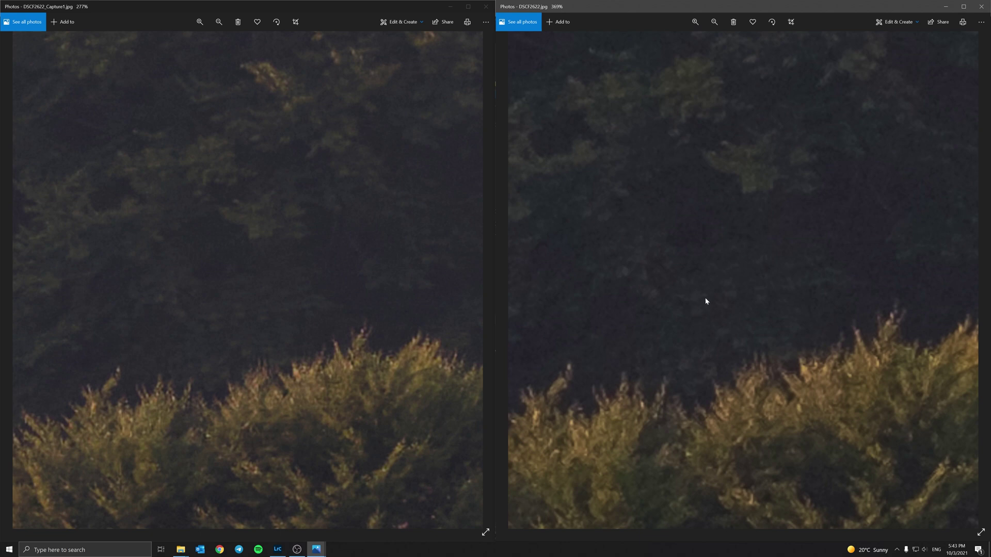
{"action": "double_click", "coordinate": [634, 266]}
{"action": "double_click", "coordinate": [375, 273]}
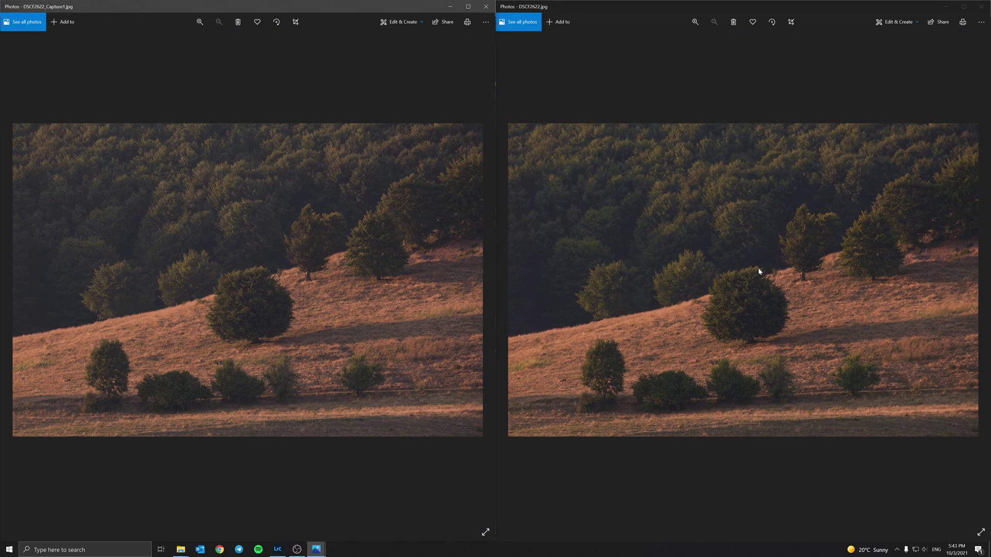
Enlarge both photos to about 300–440% on matching stretches of the dry grassy slope.
{"action": "scroll", "coordinate": [743, 275], "scroll_direction": "up", "scroll_amount": 4}
{"action": "scroll", "coordinate": [231, 230], "scroll_direction": "up", "scroll_amount": 5}
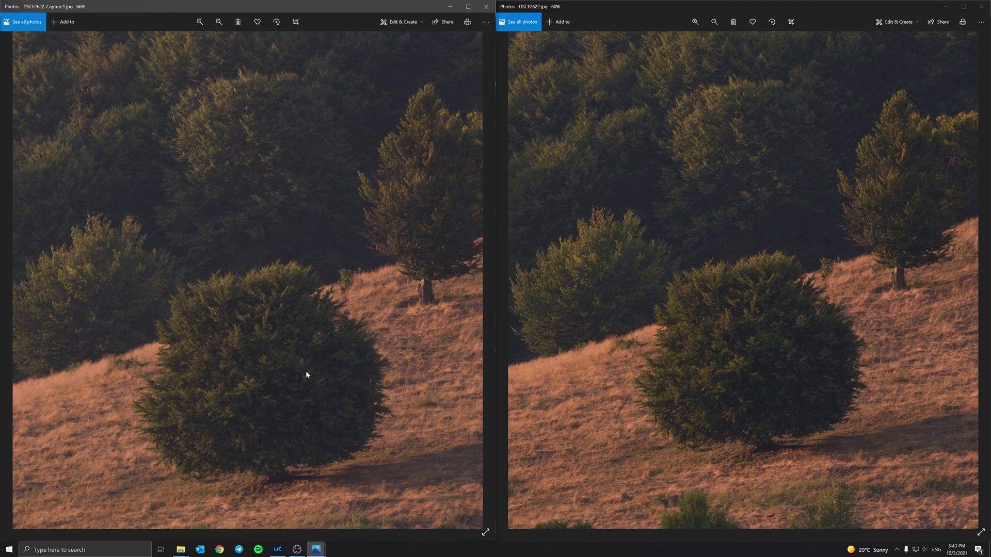
{"action": "left_click_drag", "start_coordinate": [304, 376], "coordinate": [300, 339]}
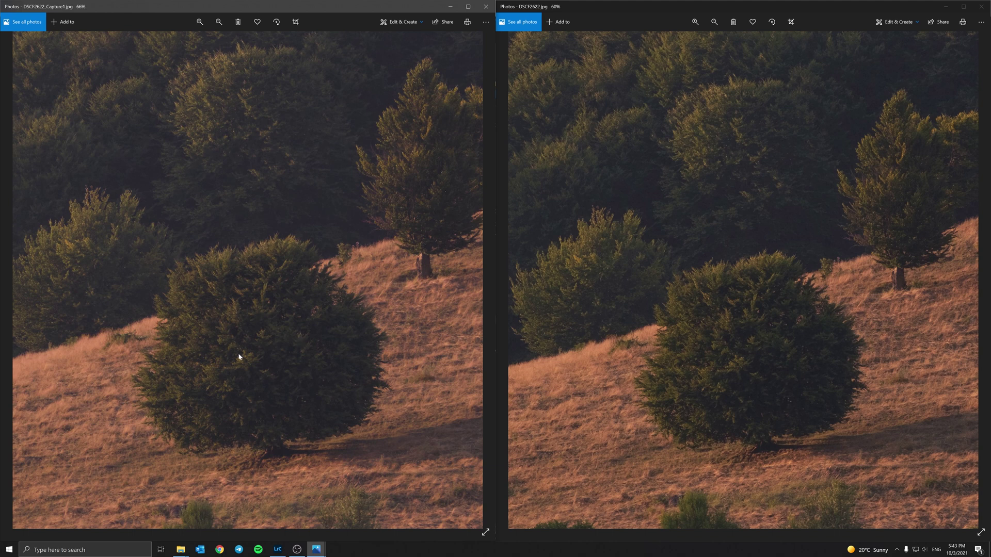
{"action": "scroll", "coordinate": [230, 361], "scroll_direction": "up", "scroll_amount": 5}
{"action": "scroll", "coordinate": [204, 298], "scroll_direction": "up", "scroll_amount": 4}
{"action": "left_click_drag", "start_coordinate": [573, 355], "coordinate": [650, 324]}
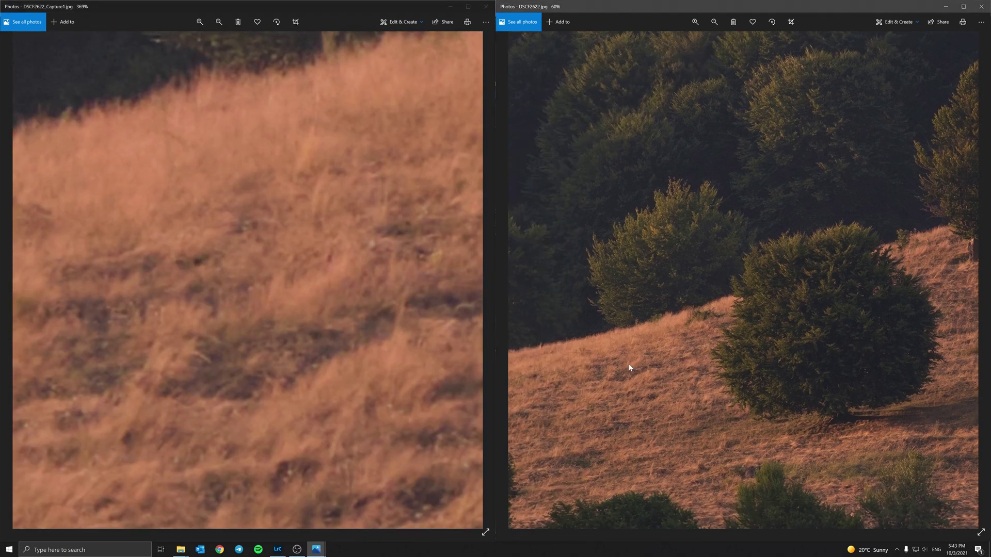
{"action": "scroll", "coordinate": [604, 413], "scroll_direction": "up", "scroll_amount": 9}
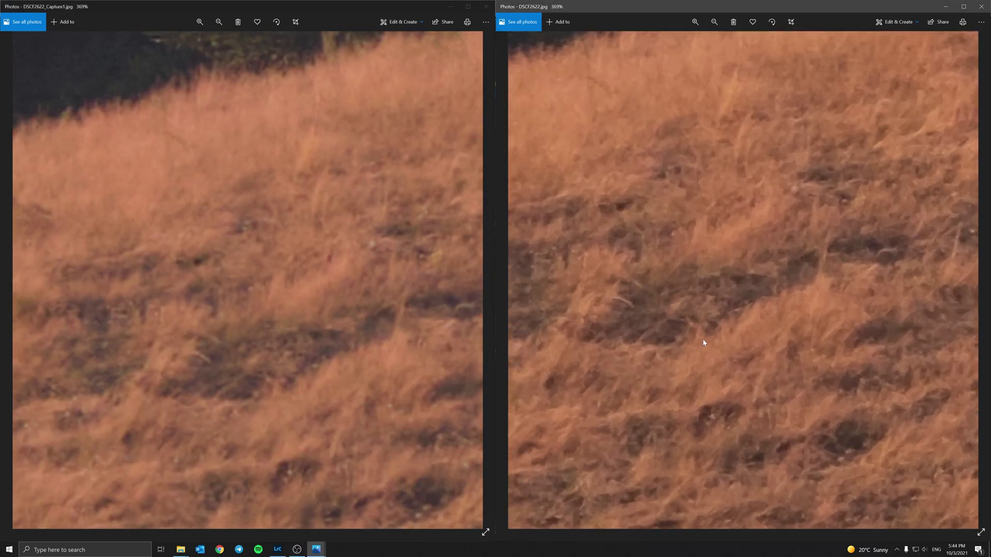
{"action": "scroll", "coordinate": [732, 354], "scroll_direction": "up", "scroll_amount": 2}
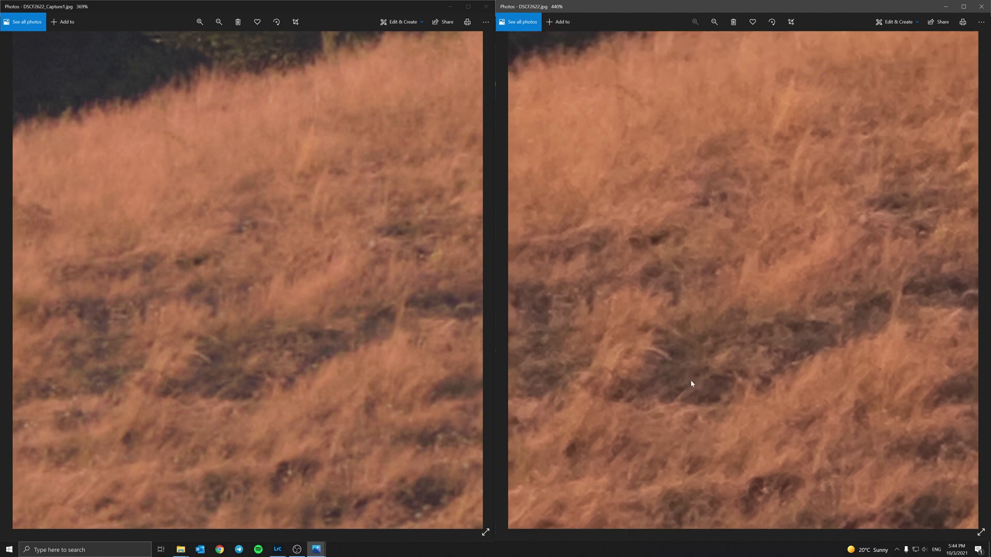
{"action": "left_click_drag", "start_coordinate": [340, 375], "coordinate": [227, 358]}
{"action": "scroll", "coordinate": [281, 347], "scroll_direction": "down", "scroll_amount": 2}
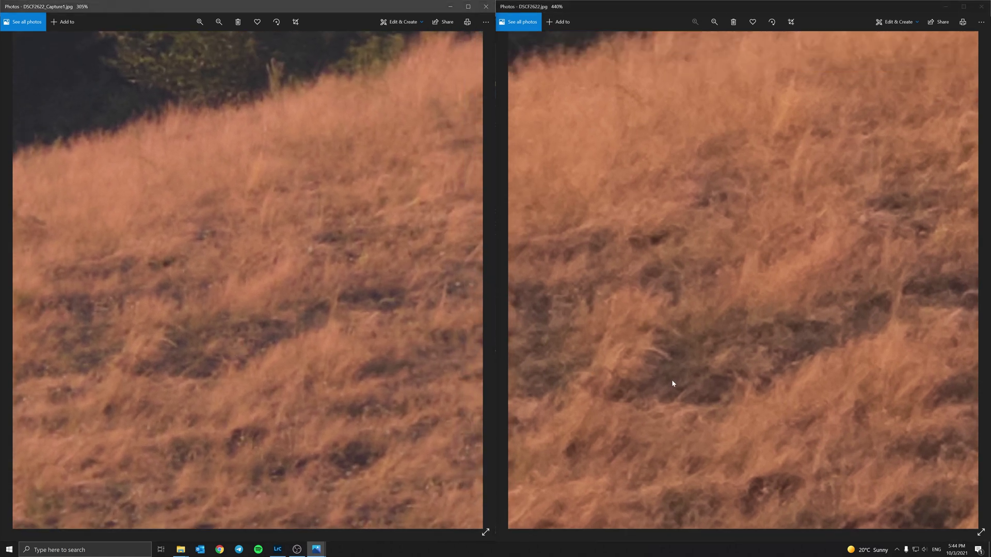
{"action": "left_click_drag", "start_coordinate": [726, 394], "coordinate": [728, 358]}
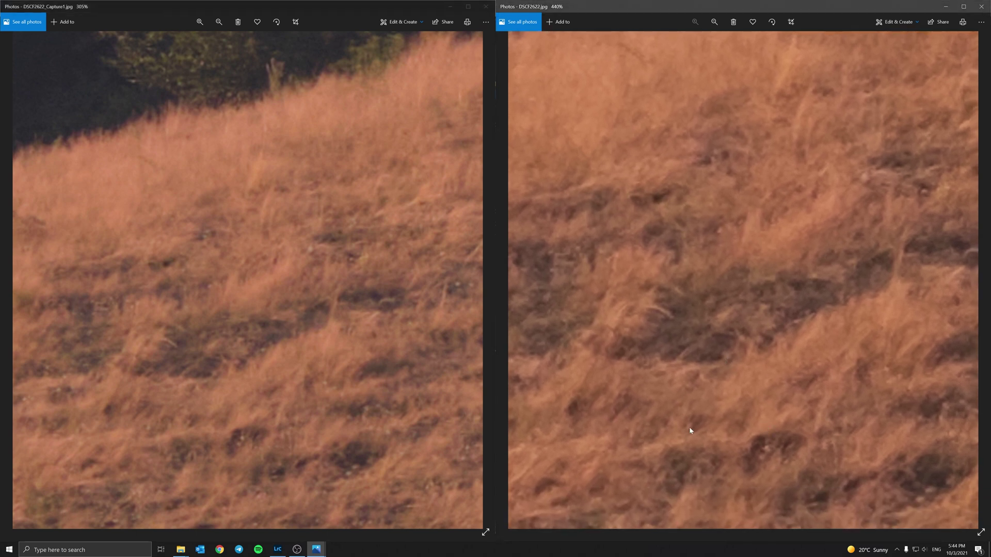
{"action": "left_click_drag", "start_coordinate": [689, 428], "coordinate": [672, 427]}
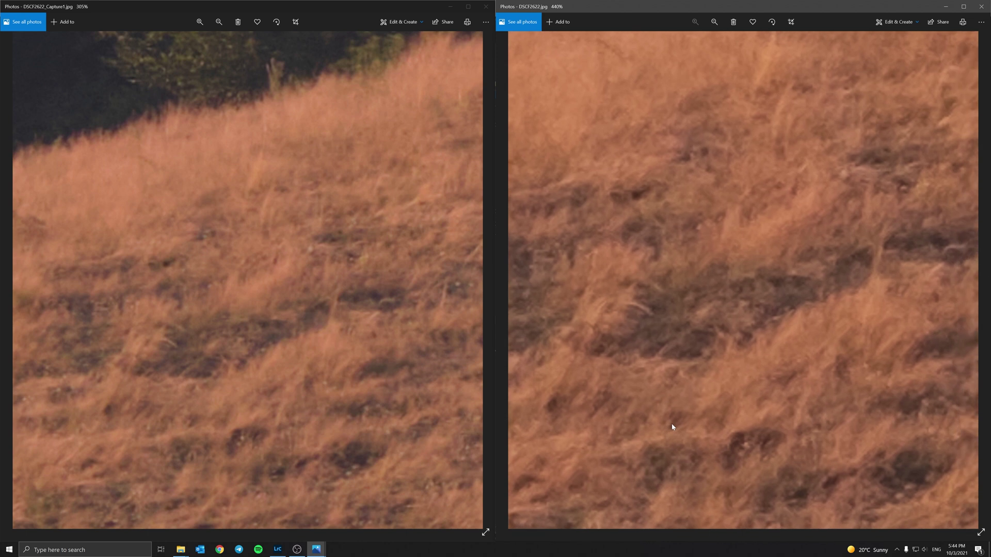
Fit both photos to the whole landscape after a brief zoom toward the tall tree.
{"action": "double_click", "coordinate": [767, 432]}
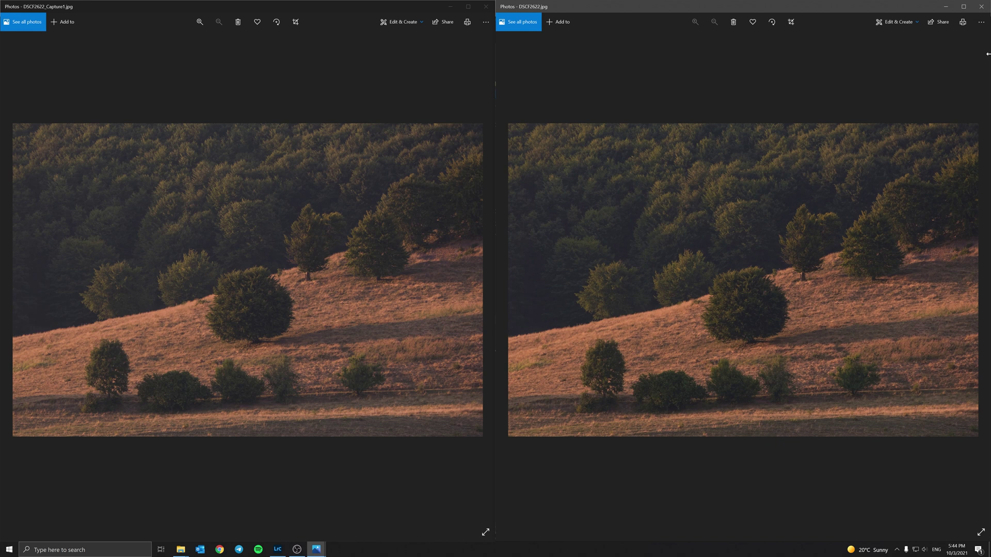
{"action": "scroll", "coordinate": [287, 271], "scroll_direction": "up", "scroll_amount": 5}
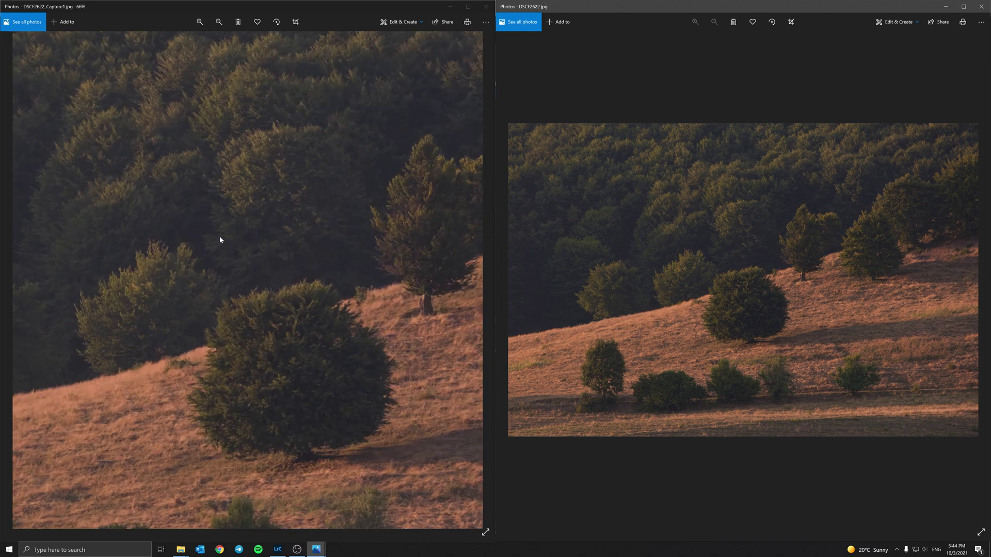
{"action": "left_click_drag", "start_coordinate": [260, 224], "coordinate": [236, 183]}
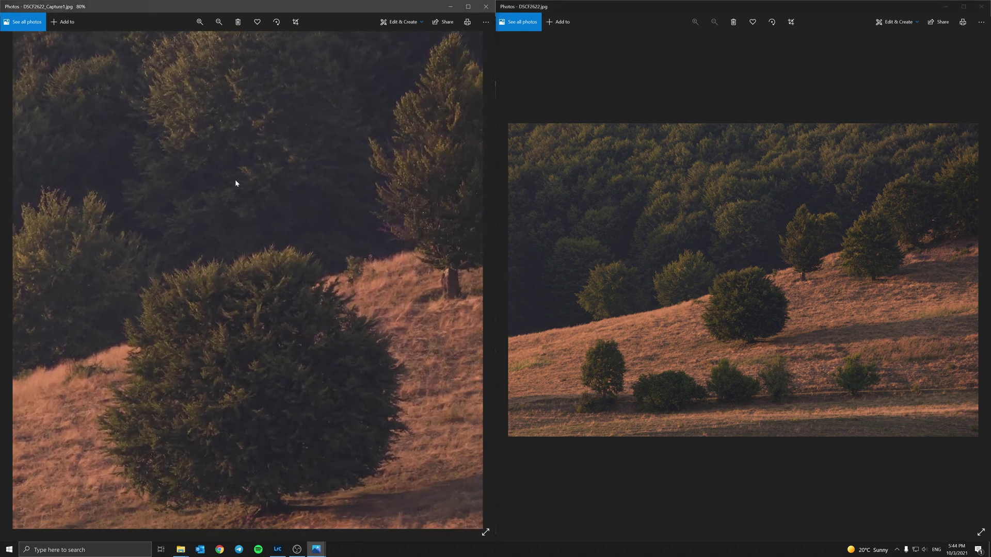
{"action": "double_click", "coordinate": [264, 281]}
Maximize DSCF2622_Capture1.jpg, zoom to 79%, and centre the big round bush.
{"action": "left_click", "coordinate": [468, 6]}
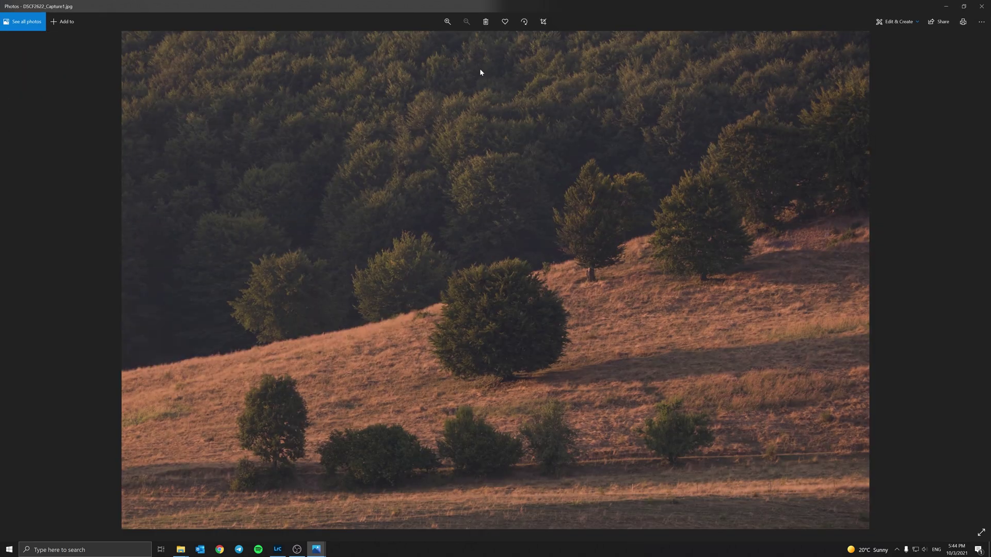
{"action": "scroll", "coordinate": [500, 265], "scroll_direction": "up", "scroll_amount": 5}
{"action": "left_click_drag", "start_coordinate": [487, 289], "coordinate": [581, 155]}
{"action": "left_click_drag", "start_coordinate": [655, 208], "coordinate": [562, 311]}
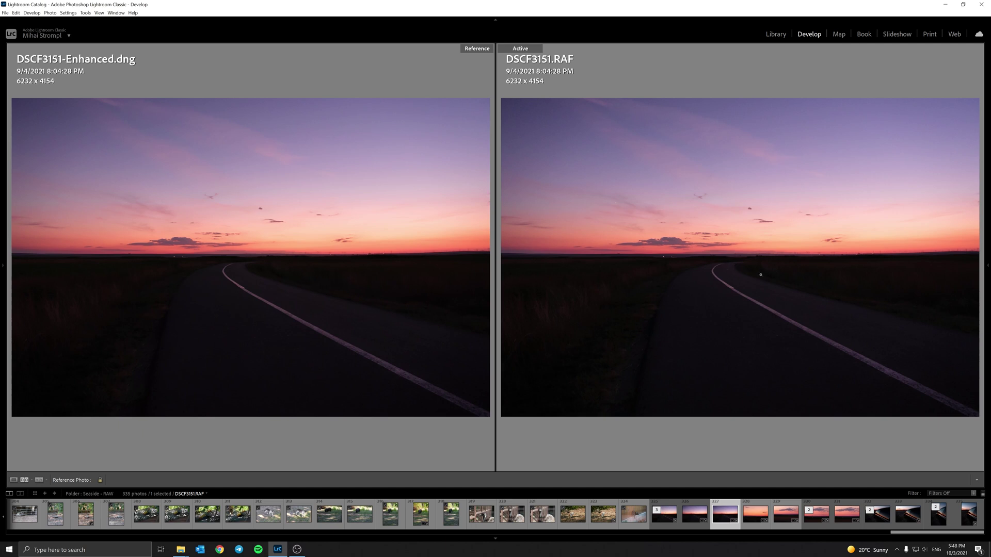
Compare 1:1 close-ups of the horizon and road bend in DSCF3151.RAF and DSCF3151-Enhanced.dng.
{"action": "left_click", "coordinate": [838, 323]}
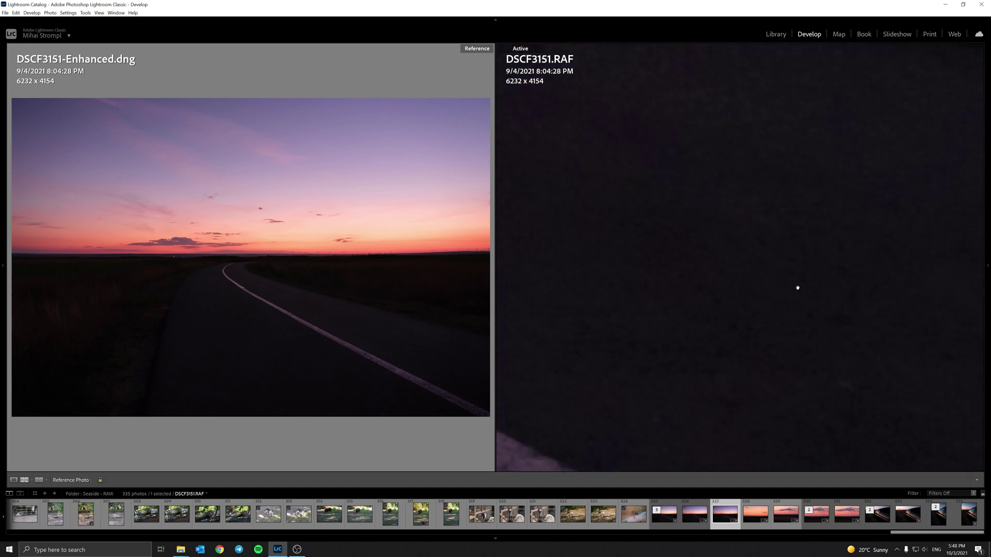
{"action": "left_click", "coordinate": [693, 236]}
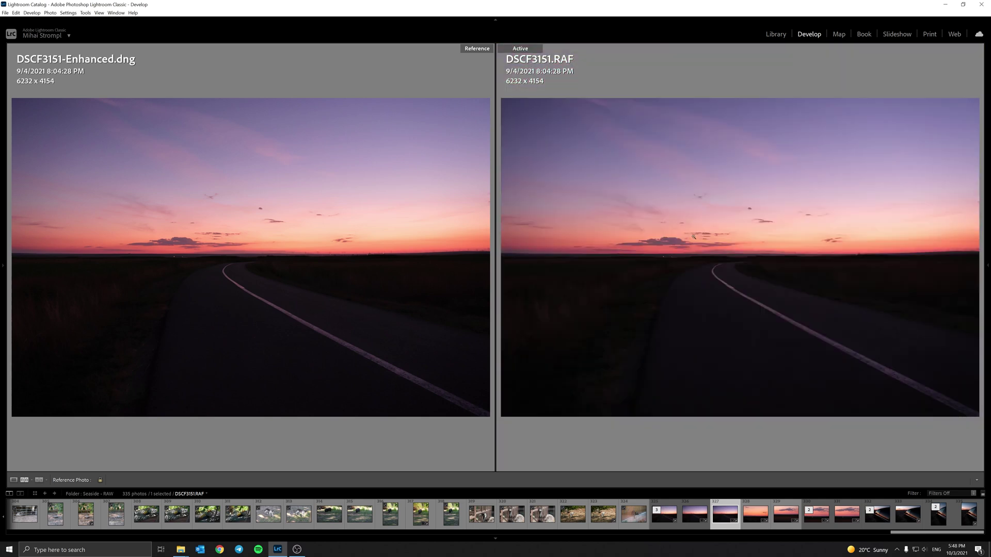
{"action": "left_click", "coordinate": [742, 259]}
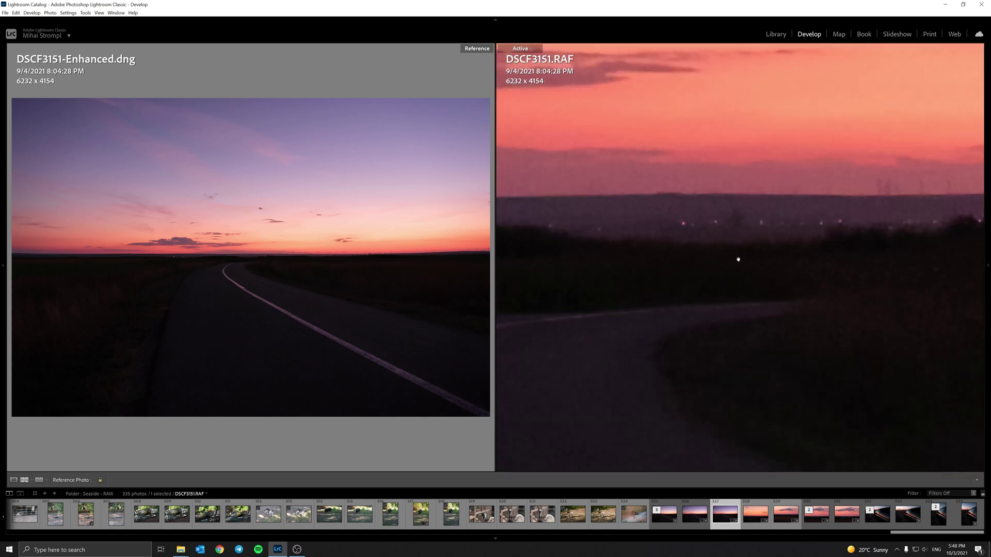
{"action": "mouse_move", "coordinate": [676, 268]}
{"action": "left_mouse_down"}
{"action": "mouse_move", "coordinate": [769, 270]}
{"action": "mouse_move", "coordinate": [693, 269]}
{"action": "left_mouse_up"}
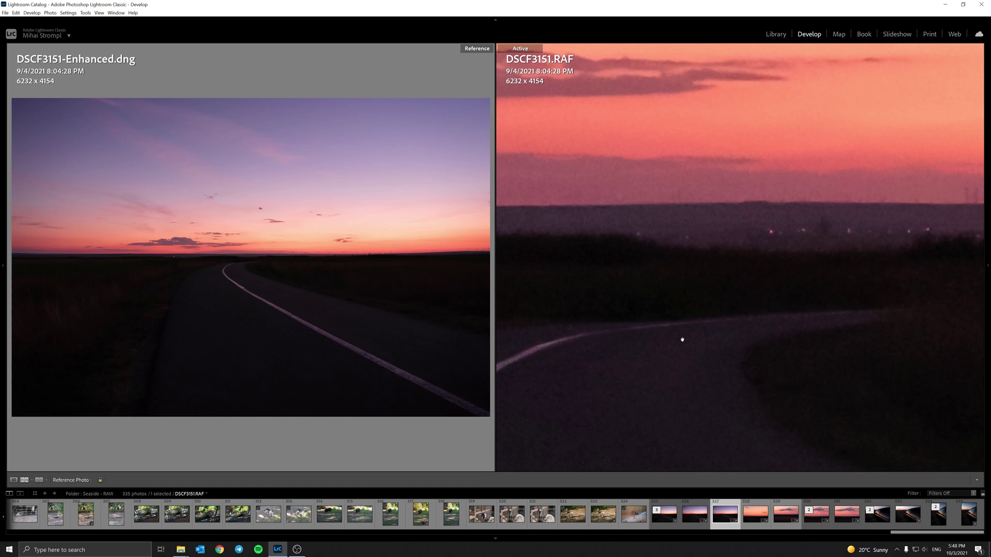
{"action": "left_click", "coordinate": [247, 267]}
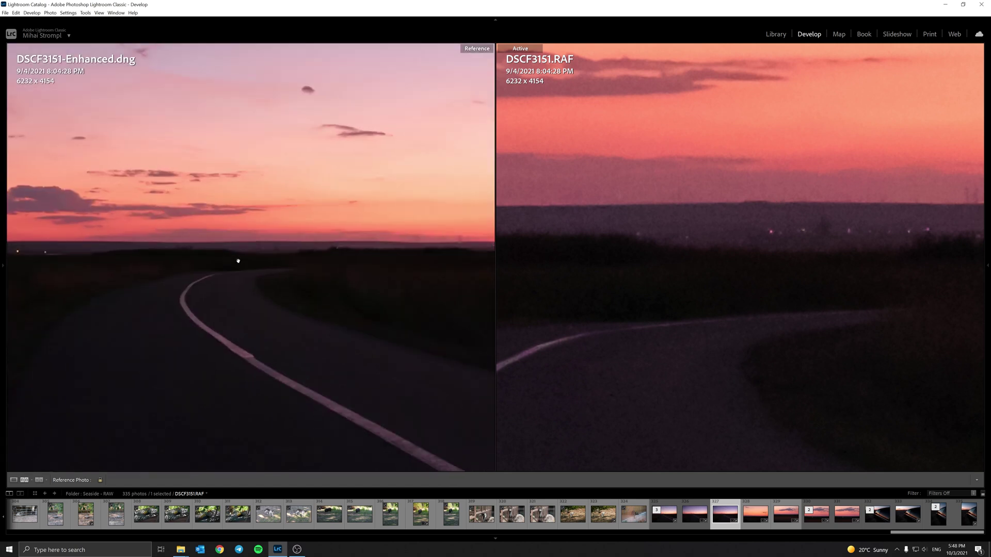
{"action": "mouse_move", "coordinate": [254, 261]}
{"action": "left_mouse_down"}
{"action": "mouse_move", "coordinate": [209, 295]}
{"action": "mouse_move", "coordinate": [270, 287]}
{"action": "mouse_move", "coordinate": [260, 272]}
{"action": "left_mouse_up"}
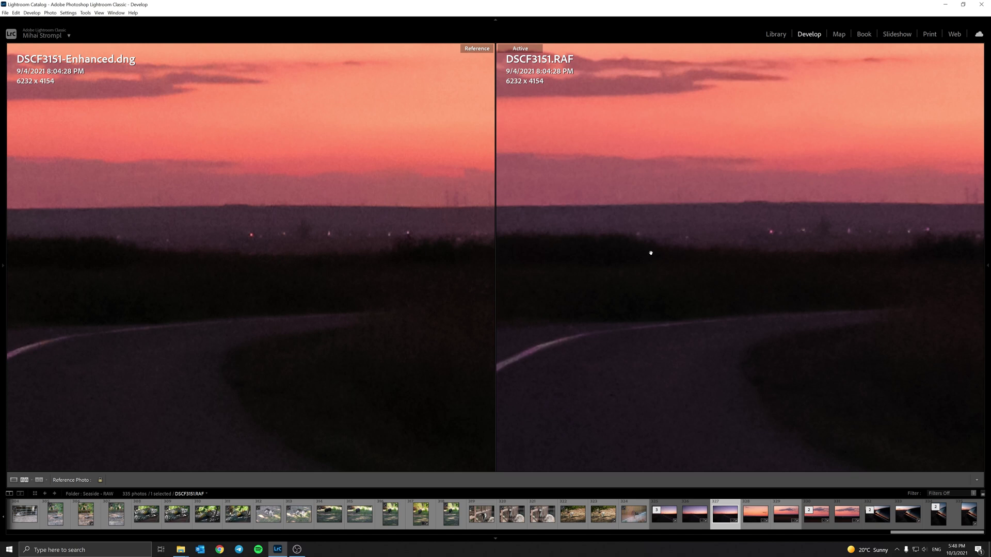
Compare matching road close-ups in both photos, then fit both back to full view.
{"action": "left_click", "coordinate": [560, 388]}
{"action": "left_click", "coordinate": [199, 401]}
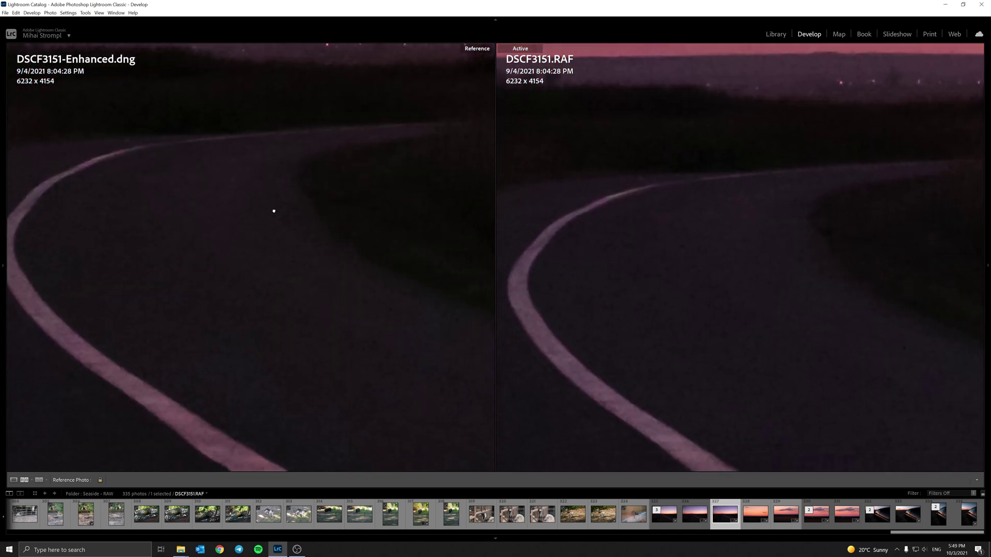
{"action": "left_click_drag", "start_coordinate": [248, 229], "coordinate": [274, 228]}
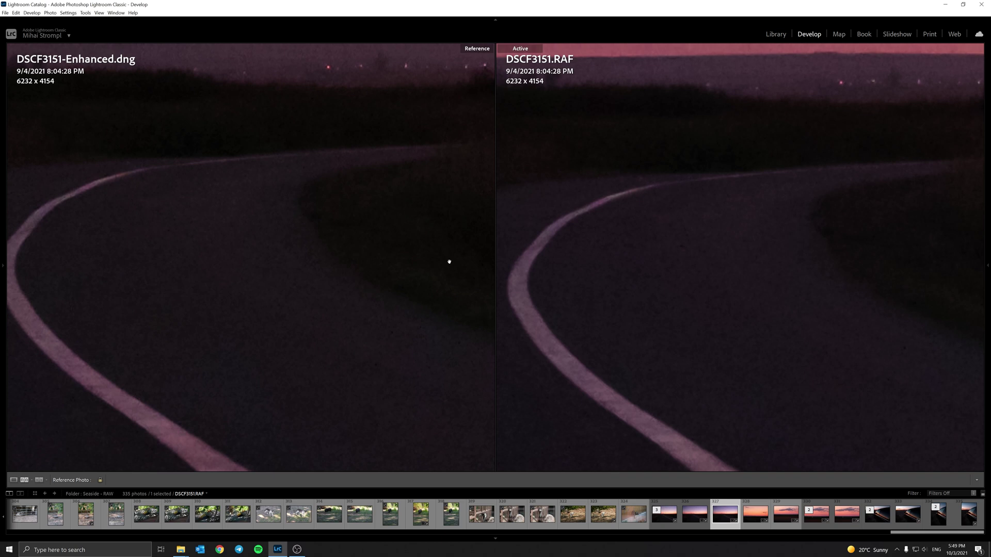
{"action": "left_click", "coordinate": [235, 176]}
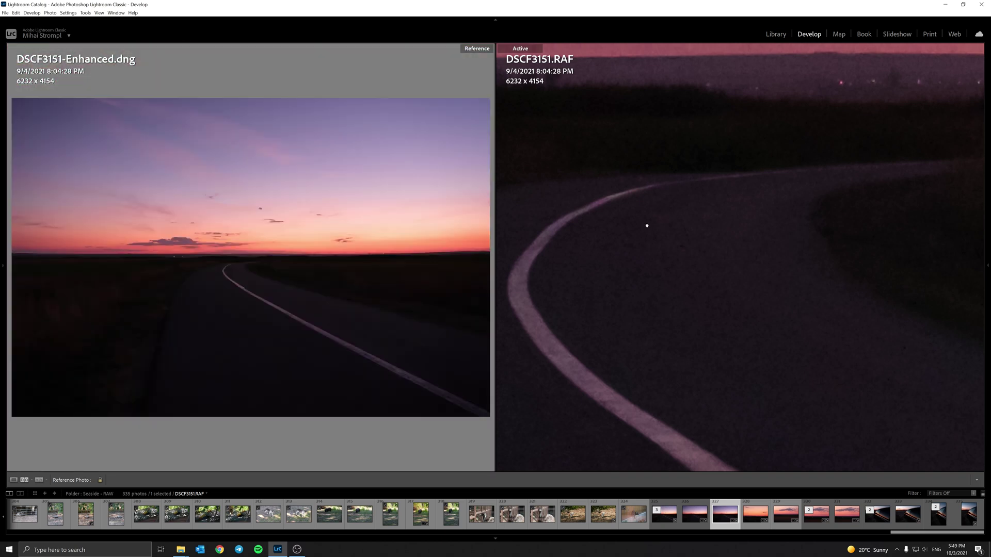
{"action": "left_click", "coordinate": [567, 364]}
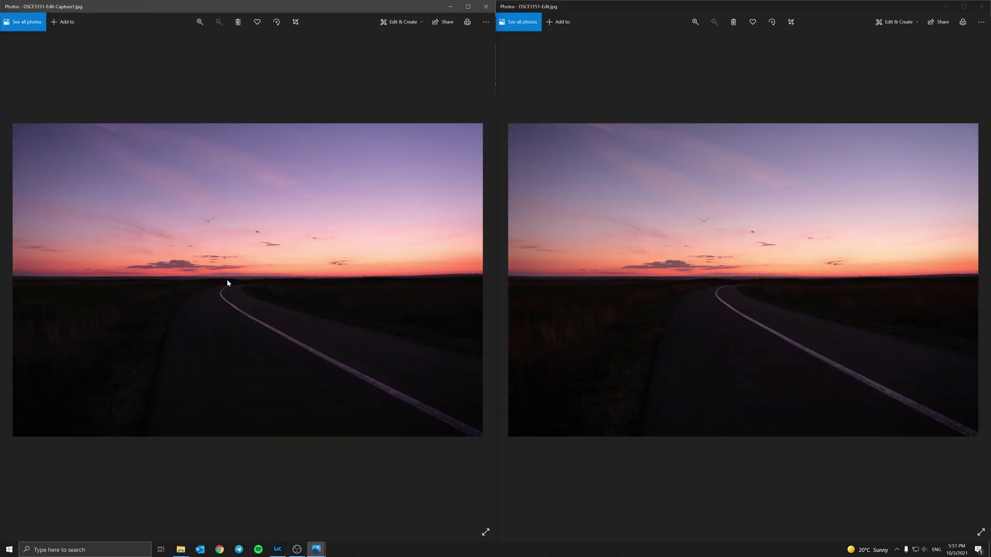
Zoom DSCF3151-Edit-Capture1.jpg to 197% and DSCF3151-Edit.jpg to 211%, aligned on the road curve.
{"action": "scroll", "coordinate": [225, 283], "scroll_direction": "up", "scroll_amount": 5}
{"action": "left_click", "coordinate": [708, 296]}
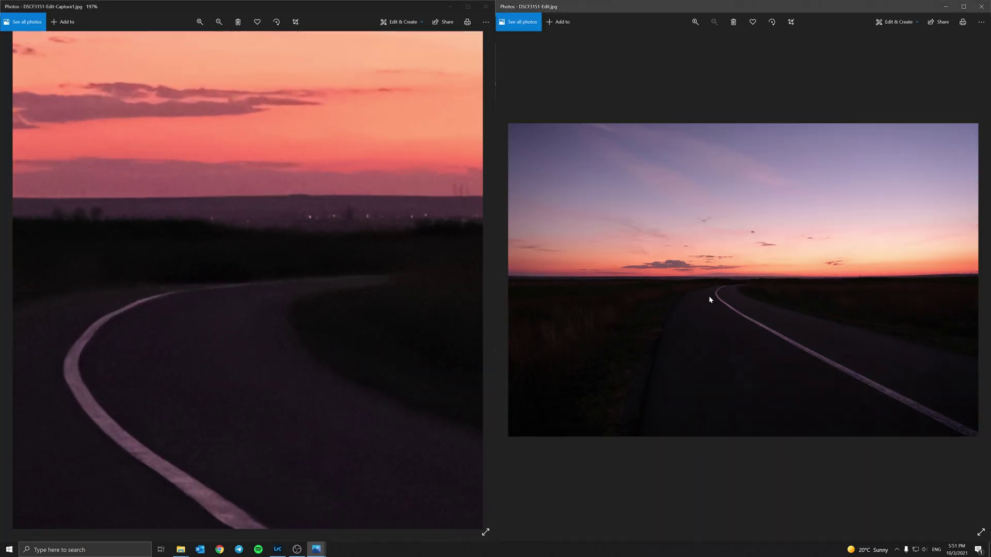
{"action": "scroll", "coordinate": [720, 294], "scroll_direction": "up", "scroll_amount": 4}
{"action": "scroll", "coordinate": [738, 247], "scroll_direction": "up", "scroll_amount": 5}
{"action": "left_click_drag", "start_coordinate": [760, 279], "coordinate": [760, 293]}
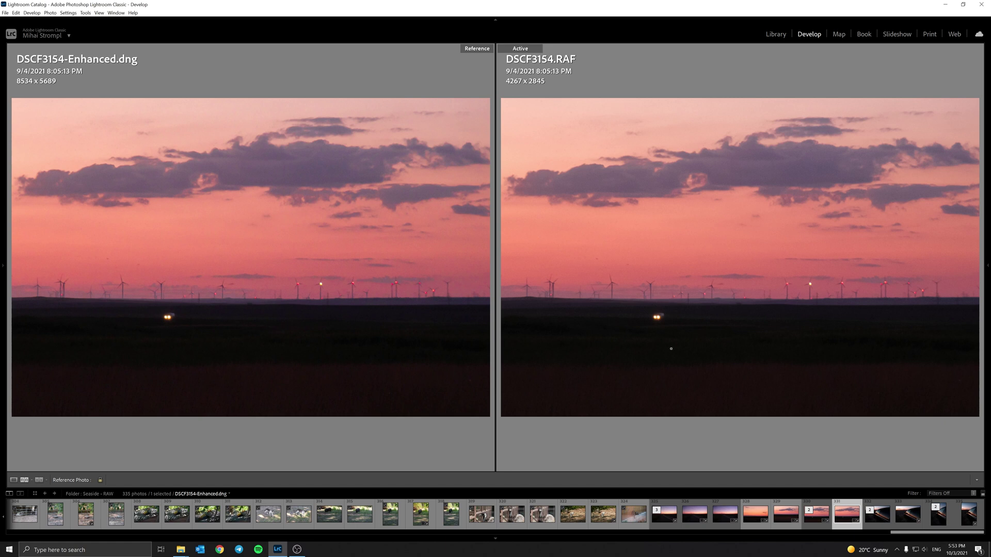
Zoom DSCF3154.RAF and DSCF3154-Enhanced.dng onto the aligned car headlights, then fit both.
{"action": "left_click", "coordinate": [671, 348]}
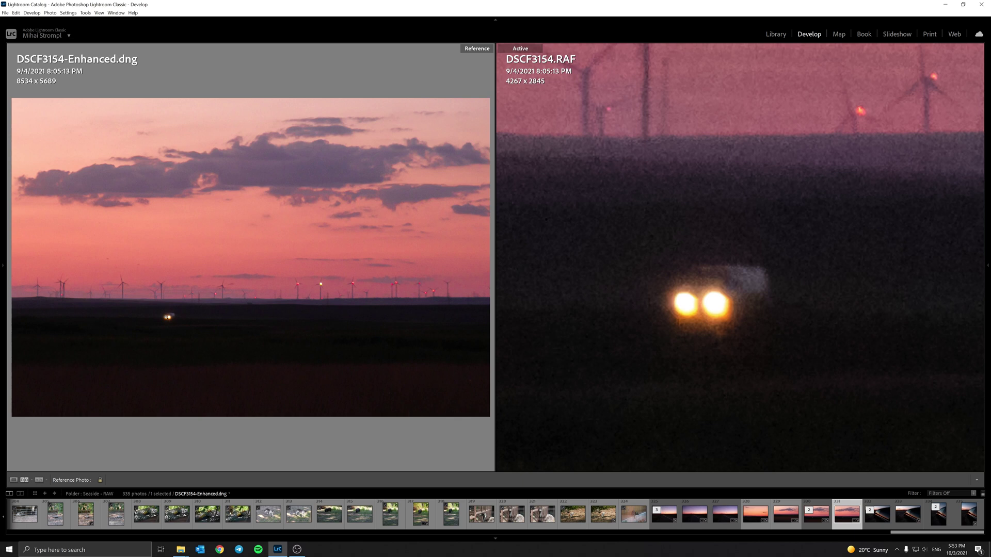
{"action": "left_click", "coordinate": [168, 319]}
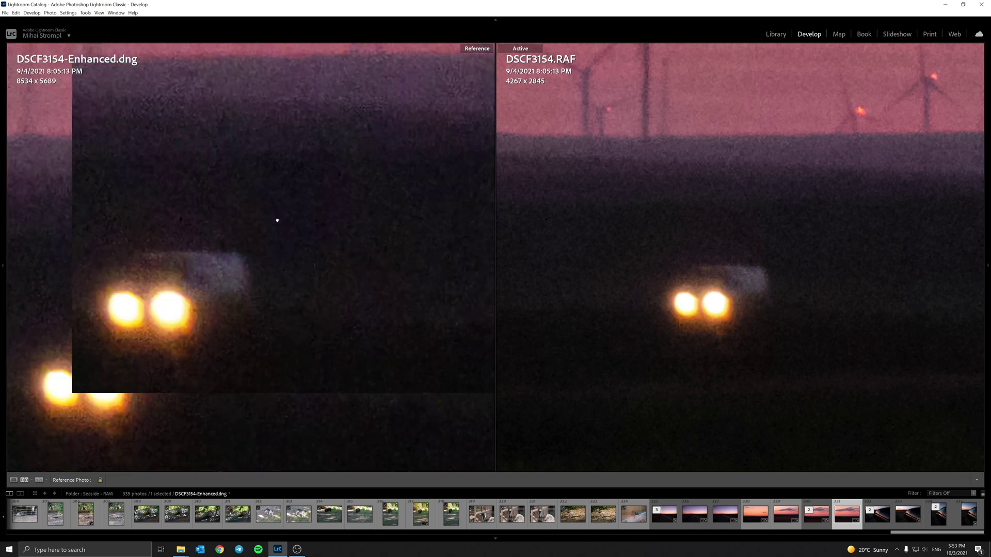
{"action": "left_click_drag", "start_coordinate": [248, 280], "coordinate": [259, 254]}
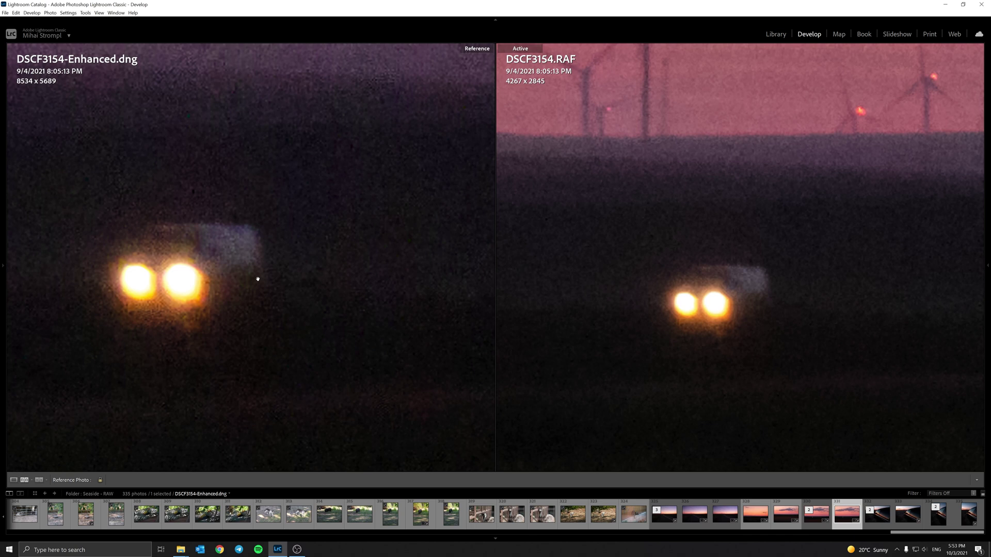
{"action": "left_click_drag", "start_coordinate": [257, 279], "coordinate": [261, 270]}
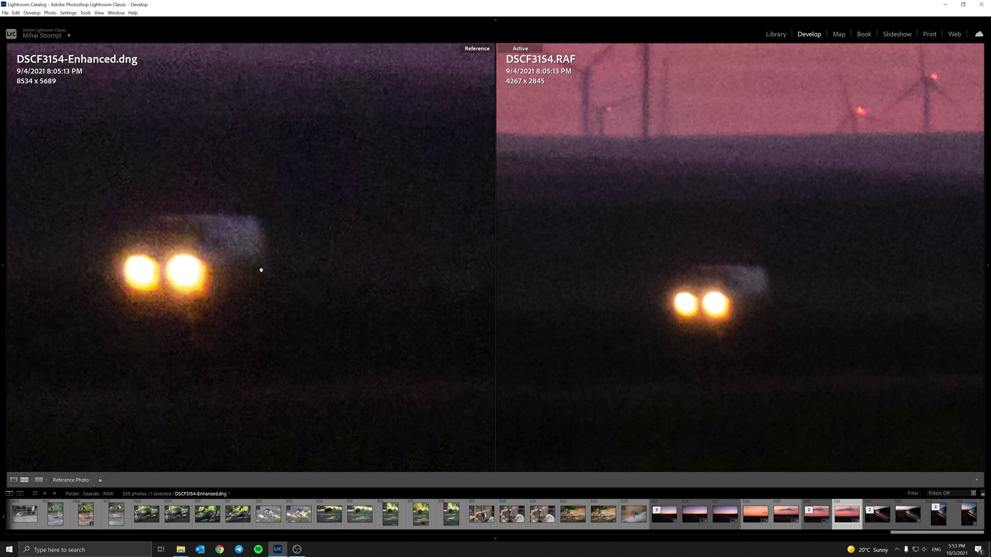
{"action": "left_click", "coordinate": [251, 272]}
{"action": "left_click", "coordinate": [676, 281]}
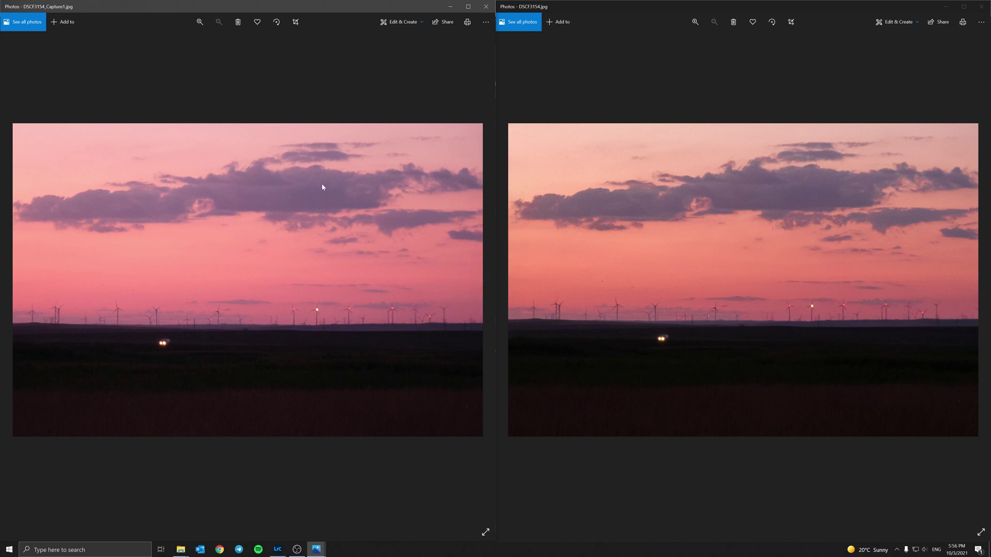
{"action": "scroll", "coordinate": [281, 160], "scroll_direction": "up", "scroll_amount": 2}
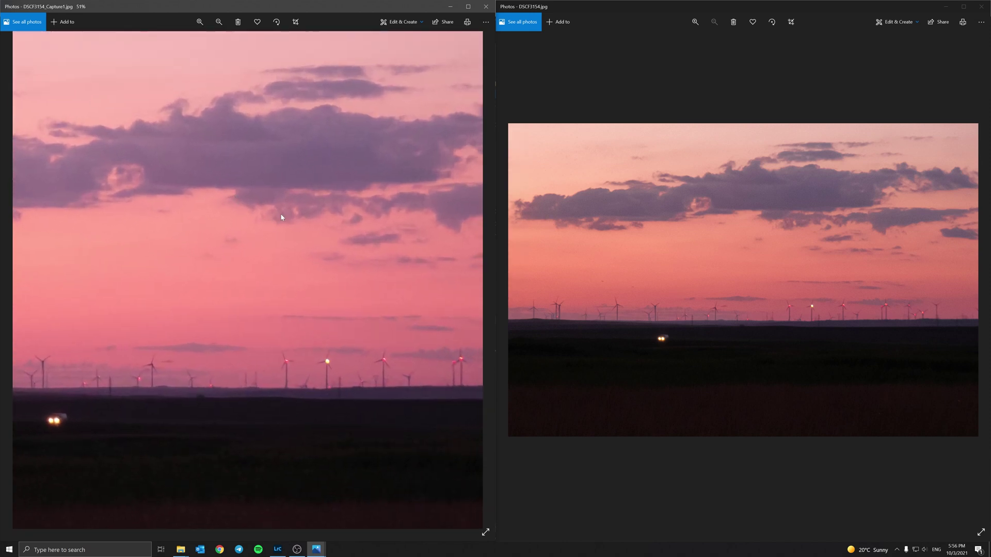
{"action": "scroll", "coordinate": [773, 191], "scroll_direction": "up", "scroll_amount": 3}
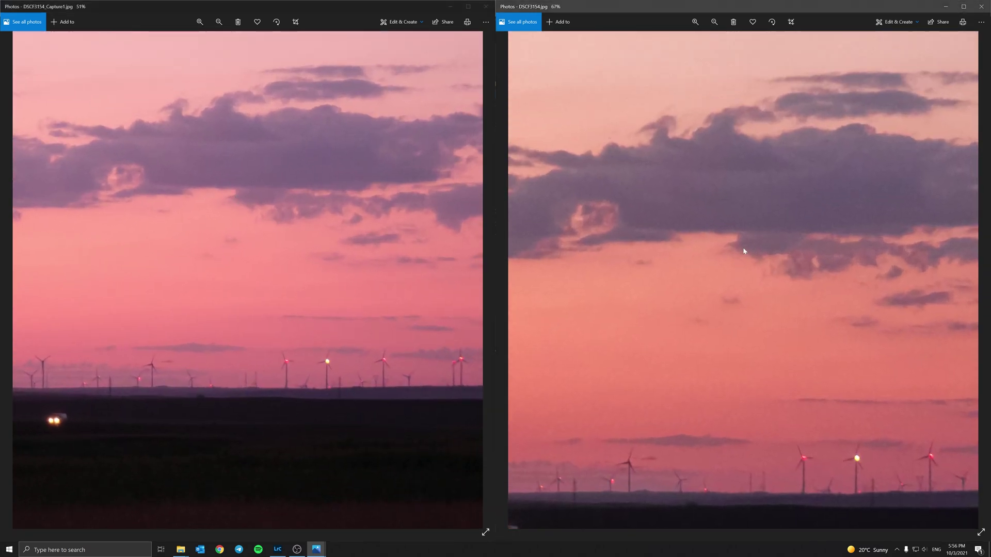
{"action": "left_click_drag", "start_coordinate": [635, 414], "coordinate": [704, 266]}
{"action": "left_click_drag", "start_coordinate": [558, 417], "coordinate": [641, 365]}
{"action": "left_click_drag", "start_coordinate": [150, 387], "coordinate": [175, 368]}
{"action": "scroll", "coordinate": [131, 347], "scroll_direction": "up", "scroll_amount": 10}
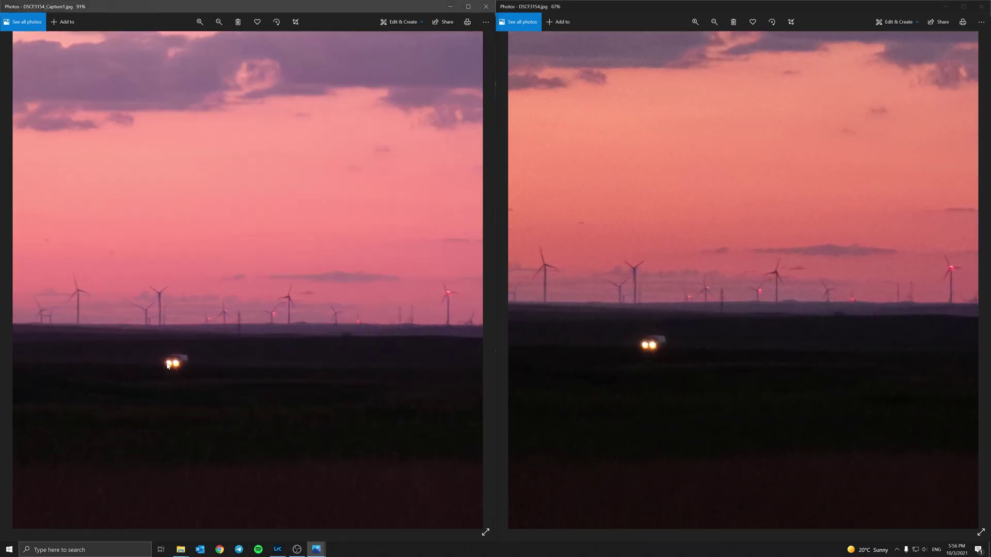
{"action": "scroll", "coordinate": [649, 329], "scroll_direction": "up", "scroll_amount": 10}
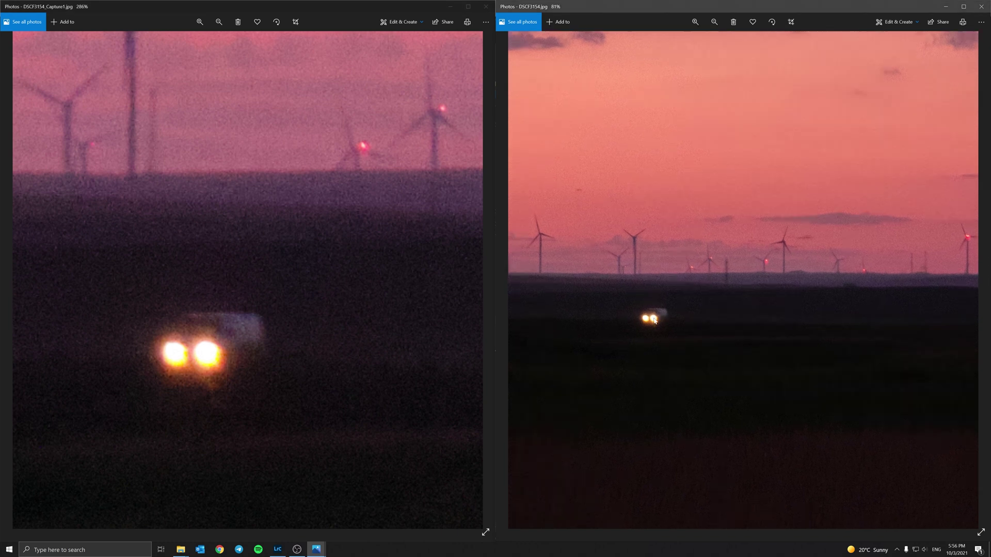
{"action": "left_click_drag", "start_coordinate": [649, 329], "coordinate": [700, 314]}
{"action": "left_click_drag", "start_coordinate": [273, 369], "coordinate": [255, 321]}
{"action": "scroll", "coordinate": [202, 309], "scroll_direction": "up", "scroll_amount": 4}
{"action": "left_click_drag", "start_coordinate": [194, 308], "coordinate": [222, 341]}
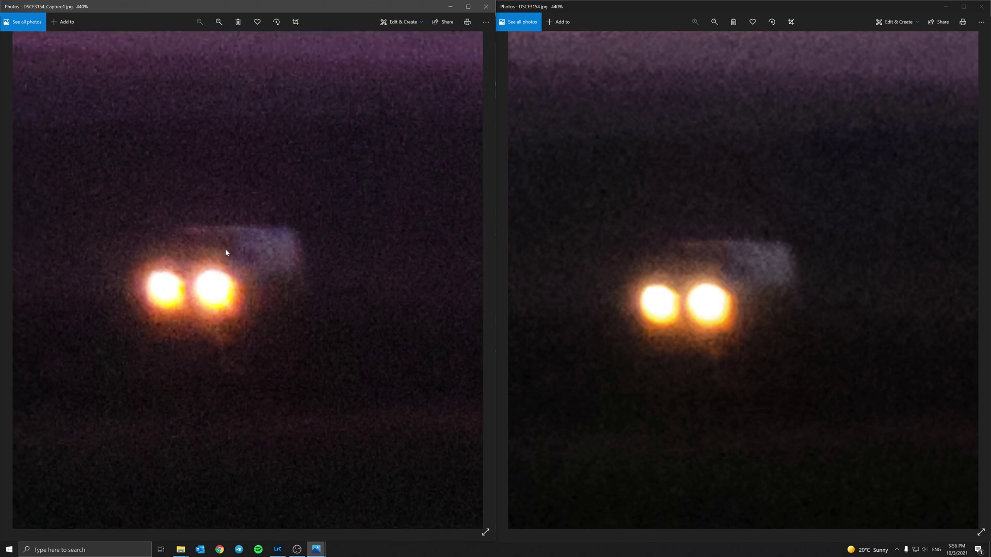
{"action": "double_click", "coordinate": [297, 355]}
{"action": "double_click", "coordinate": [606, 343]}
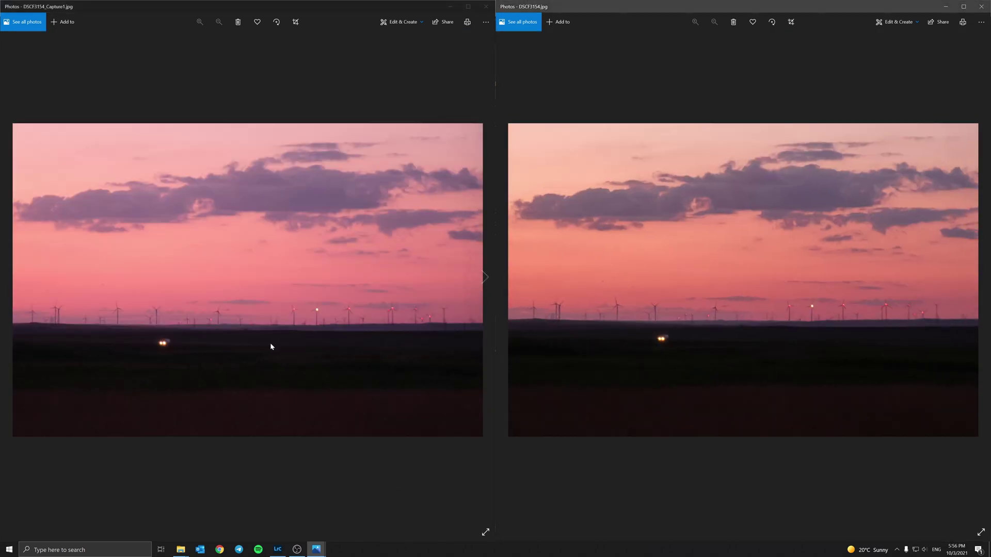